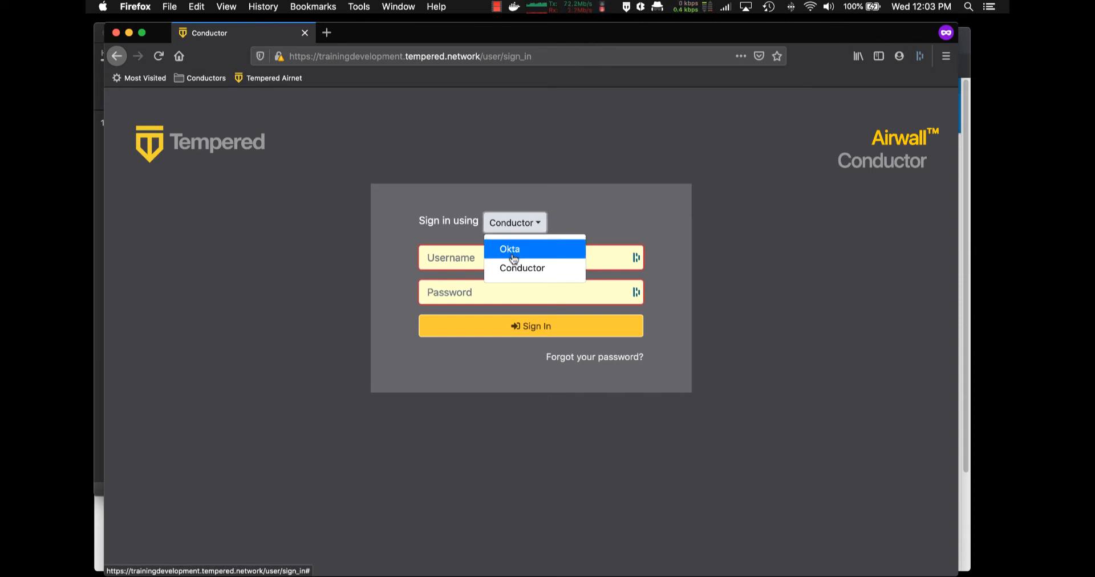
# Step: Sign in to Conductor through Okta with the saved login and approve the Okta Verify push
pyautogui.click(513, 257)
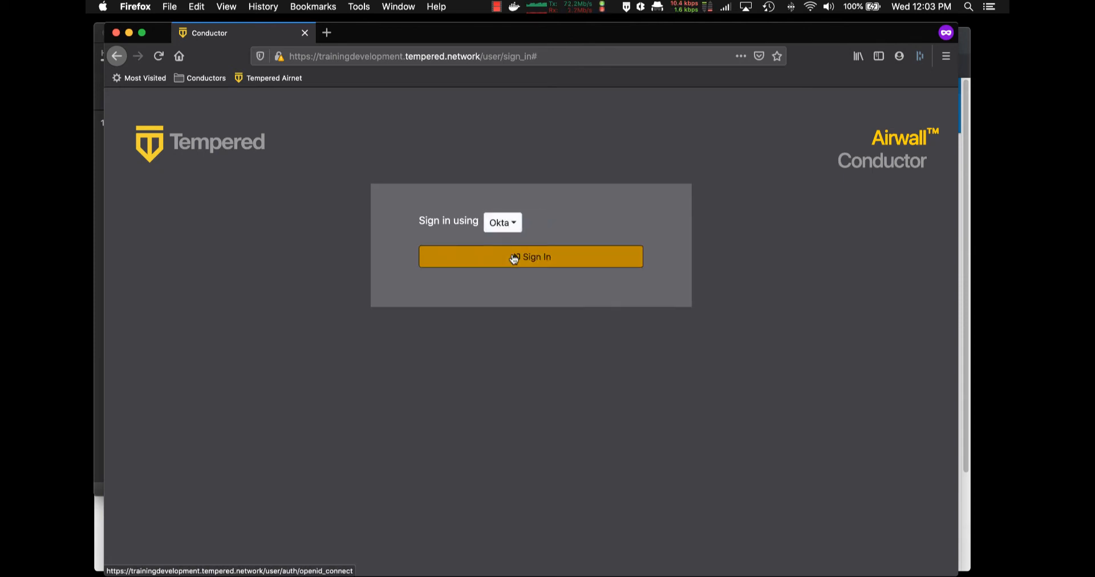
pyautogui.click(549, 260)
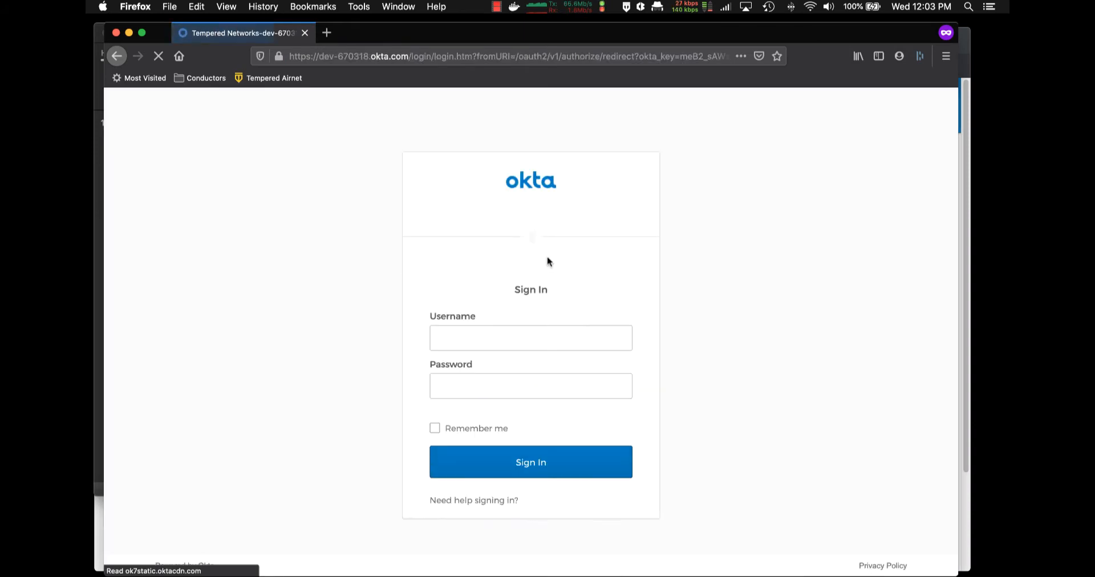
pyautogui.write('f')
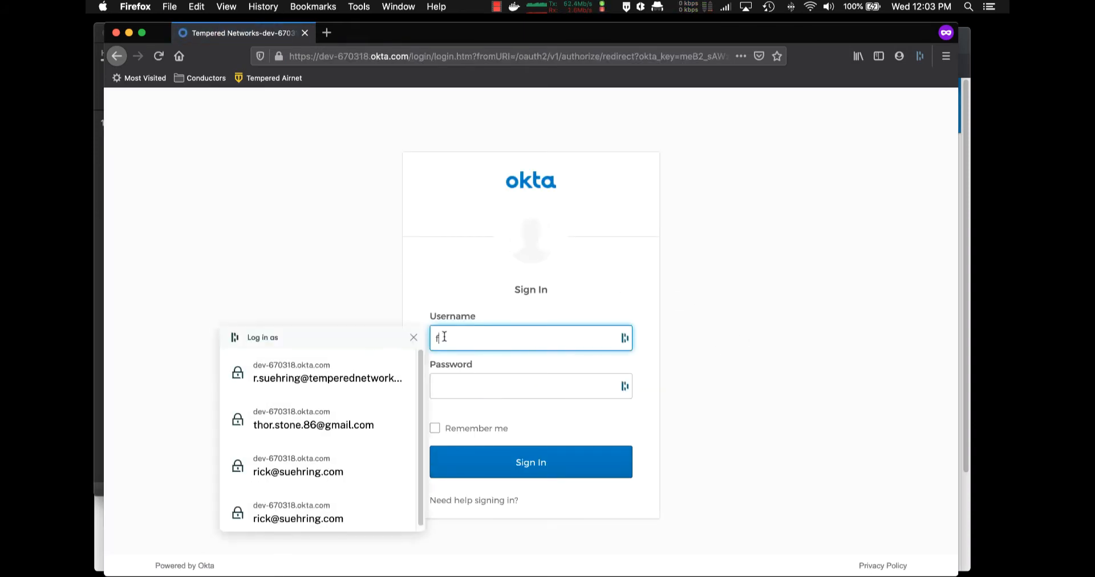
pyautogui.click(359, 381)
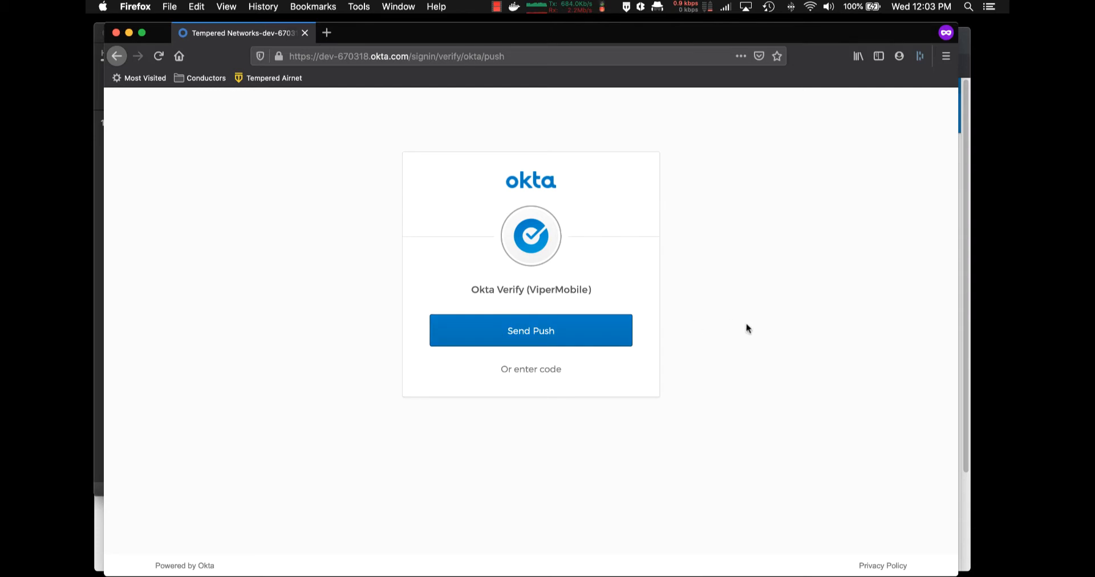
pyautogui.click(523, 334)
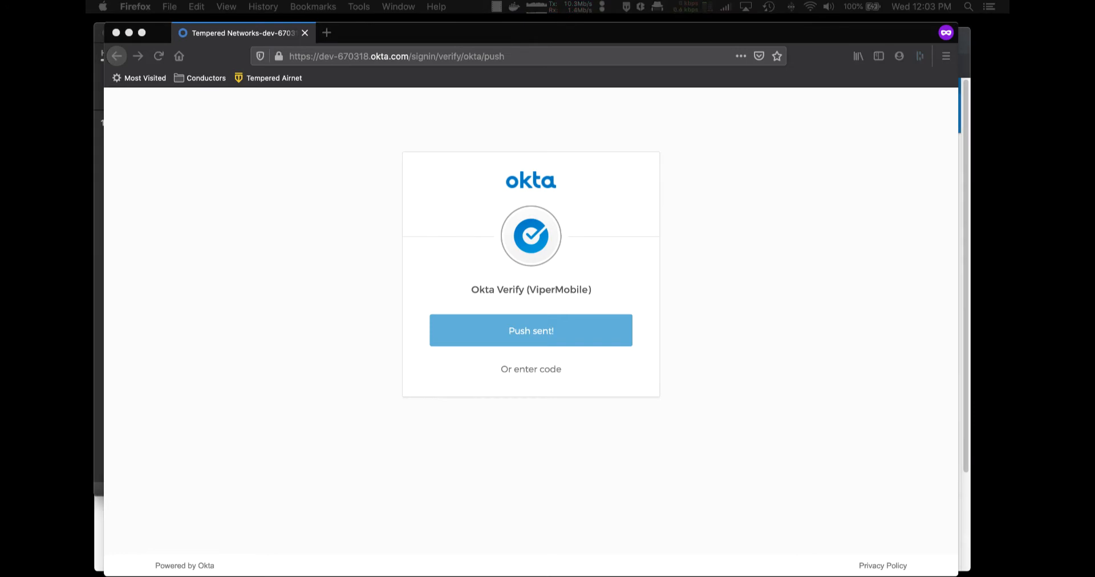
pyautogui.moveTo(1007, 30); pyautogui.dragTo(811, 30)
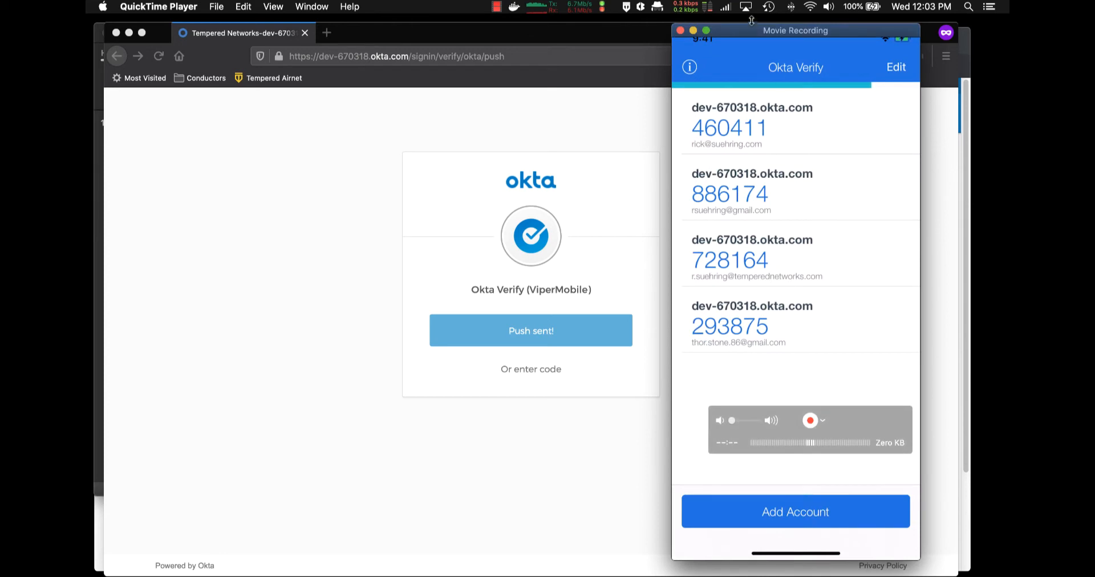
pyautogui.moveTo(744, 33); pyautogui.dragTo(1008, 28)
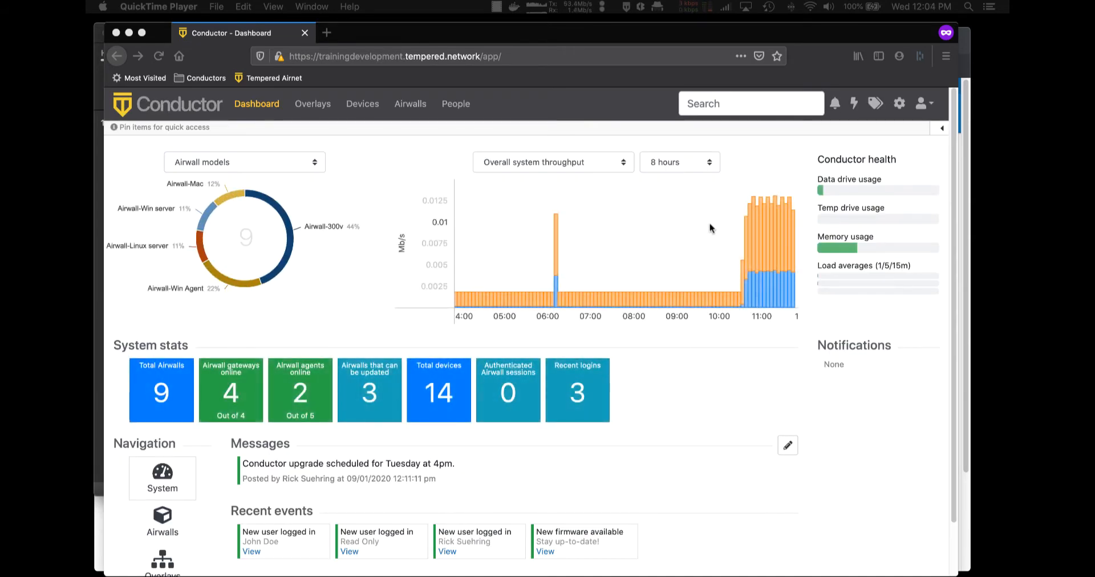
# Step: Open the People list and scroll through the Okta users and their openid_connect group roles
pyautogui.click(923, 106)
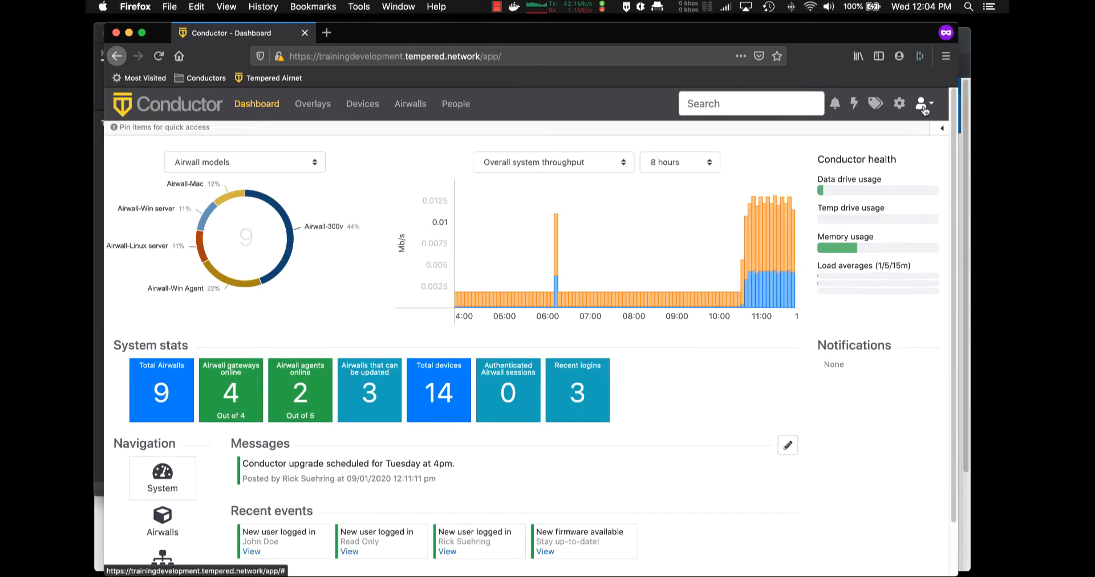
pyautogui.click(924, 108)
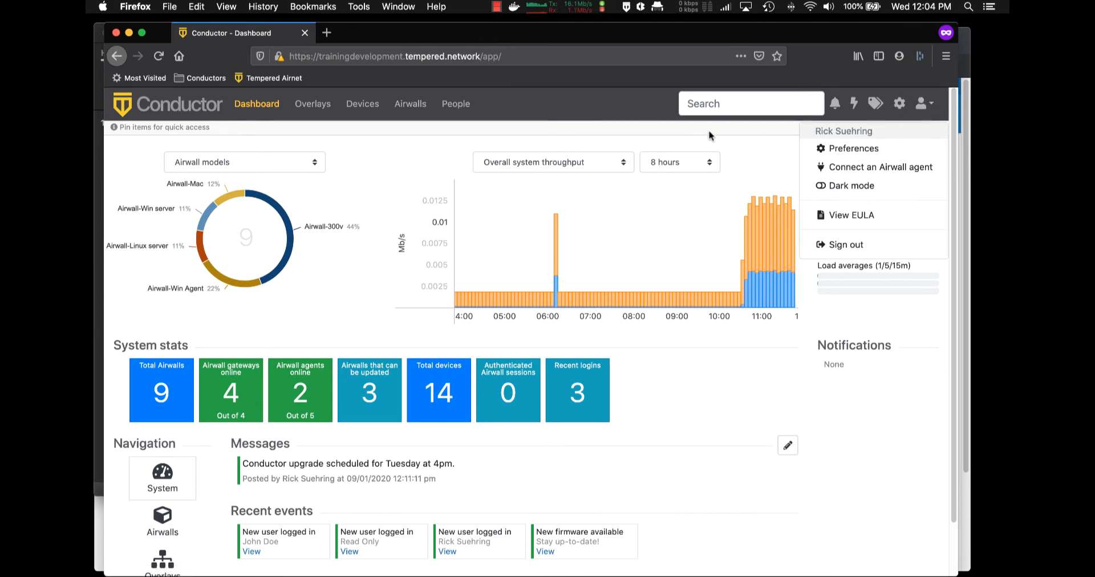
pyautogui.click(456, 104)
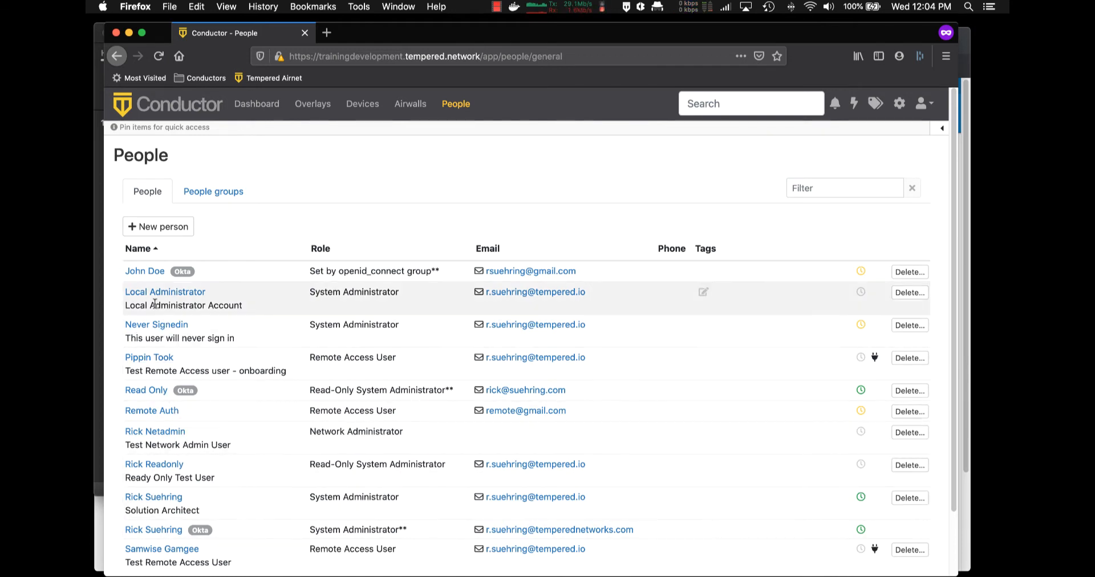
pyautogui.scroll(-1, 228, 496)
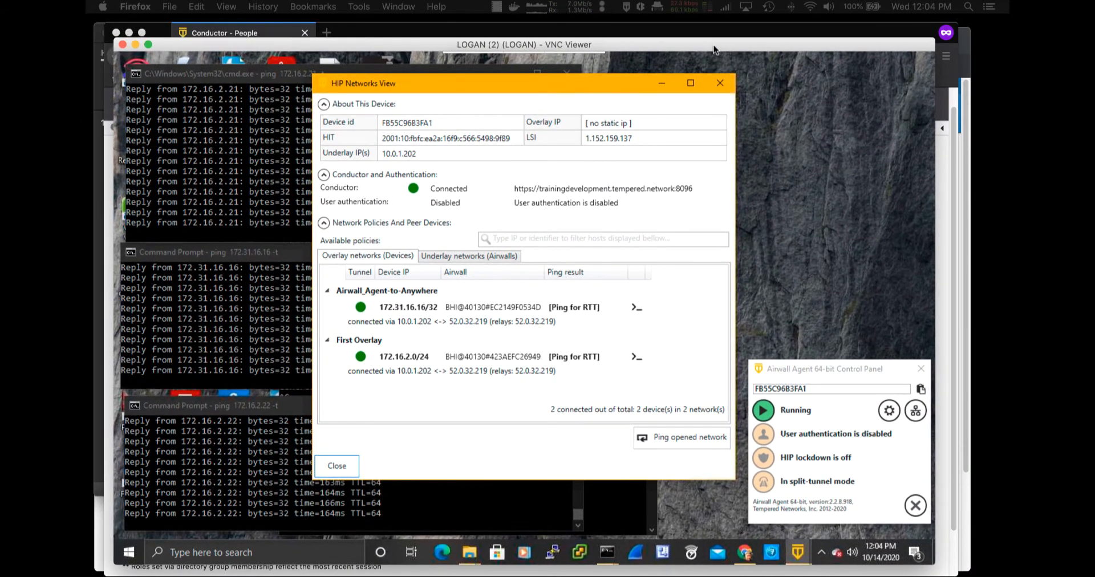
pyautogui.click(714, 46)
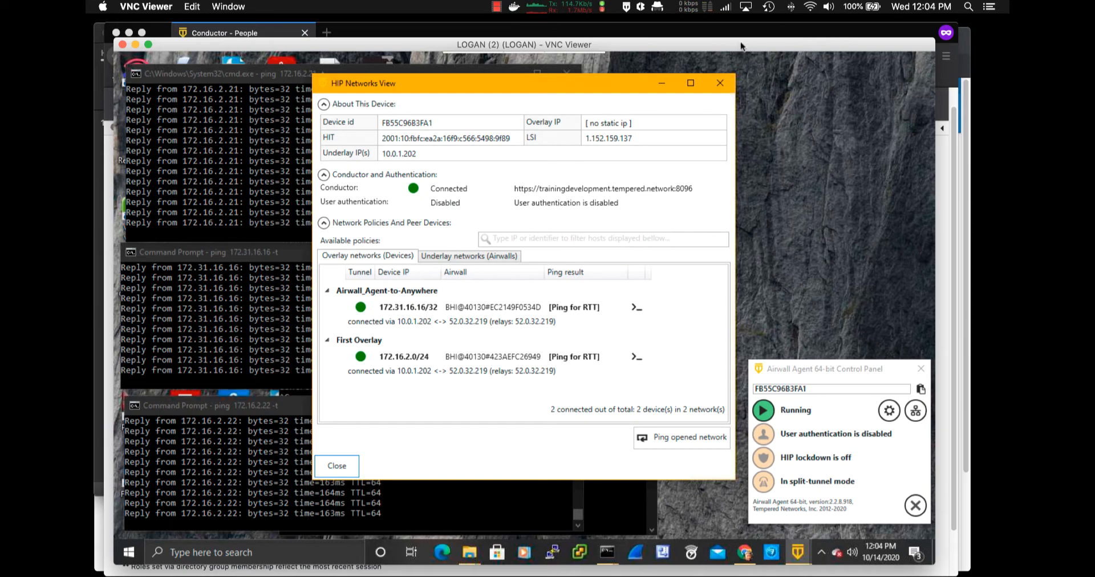
pyautogui.moveTo(731, 45); pyautogui.dragTo(704, 57)
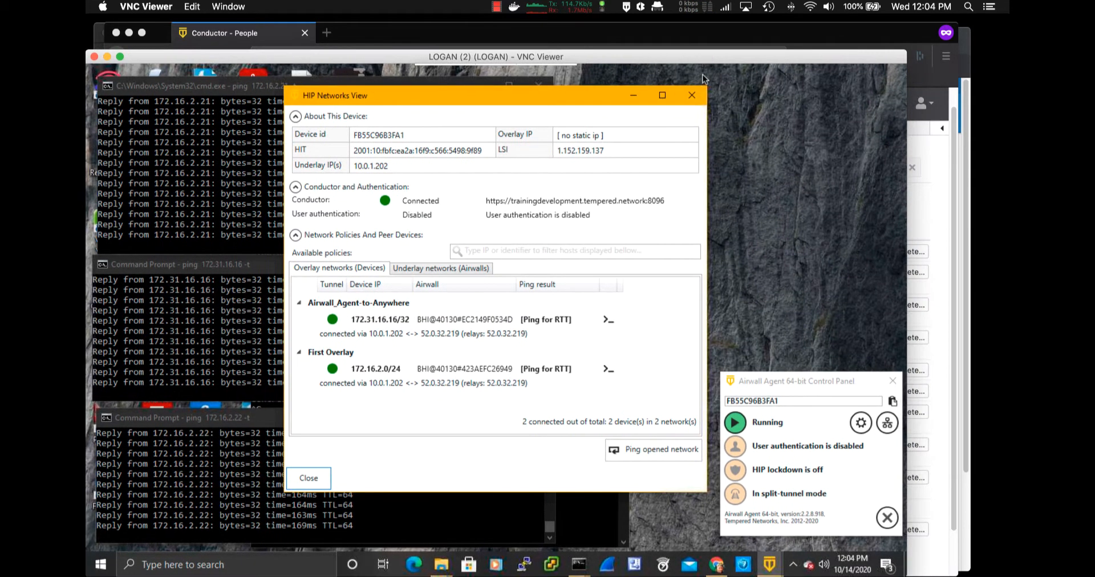
pyautogui.click(687, 34)
pyautogui.click(929, 106)
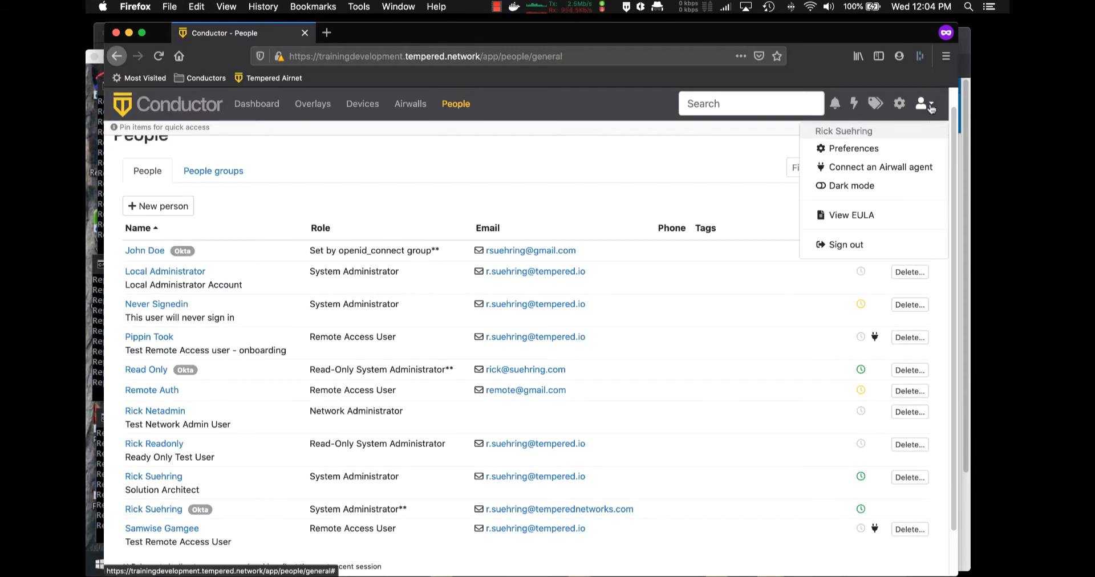
# Step: Sign out, sign back in with the local account, and open the Windows-Airwall-DevOps agent
pyautogui.click(859, 245)
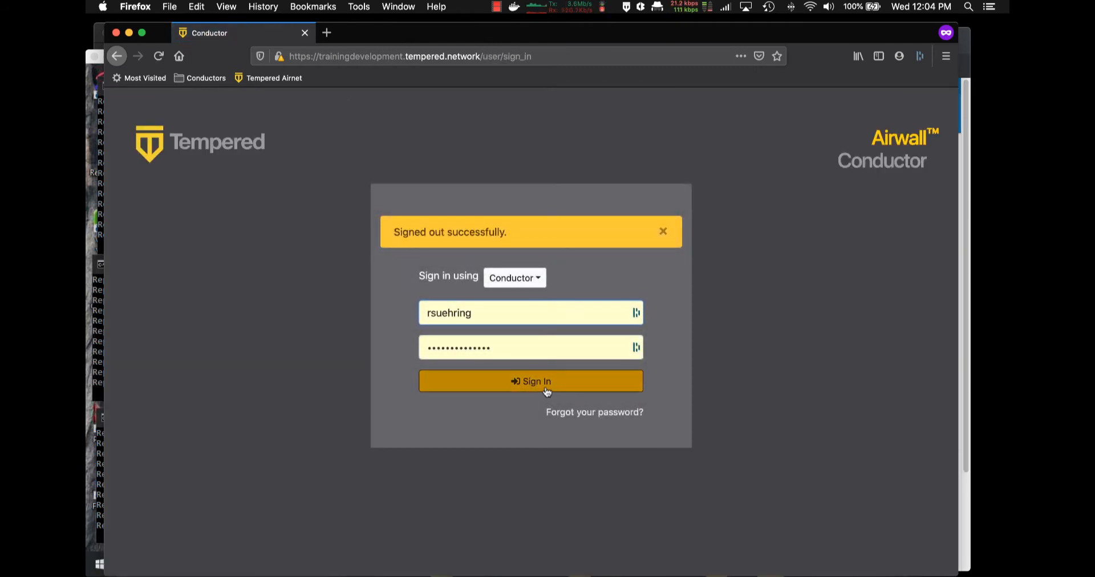
pyautogui.click(547, 390)
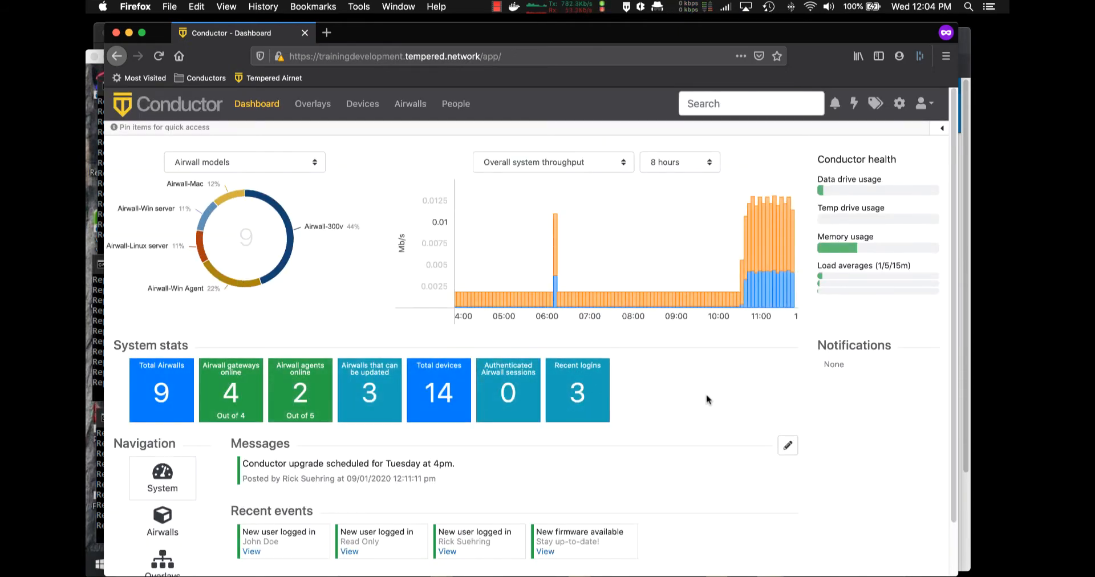
pyautogui.scroll(-2, 707, 400)
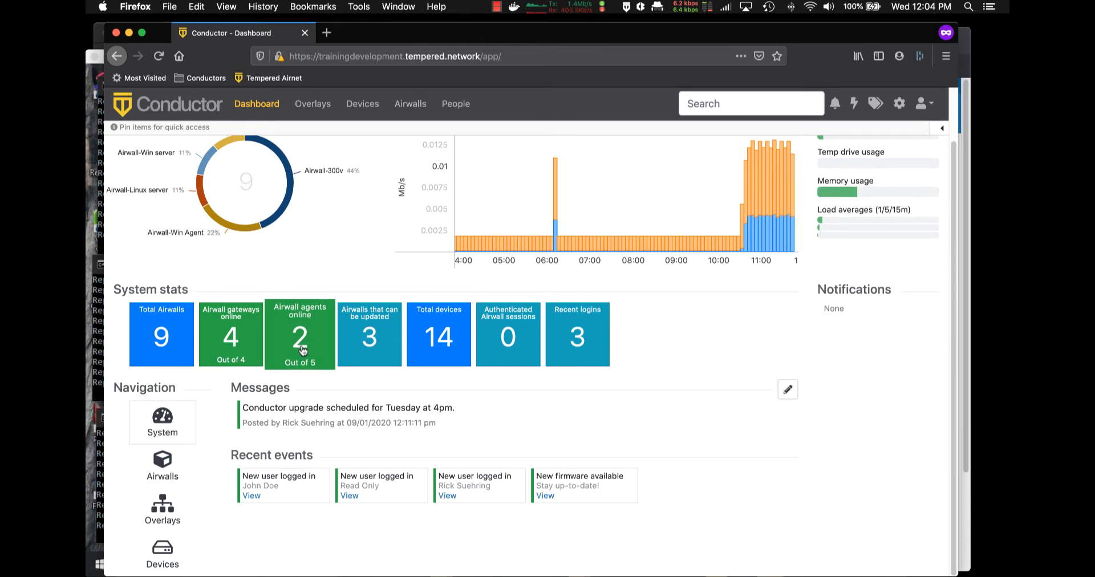
pyautogui.click(303, 351)
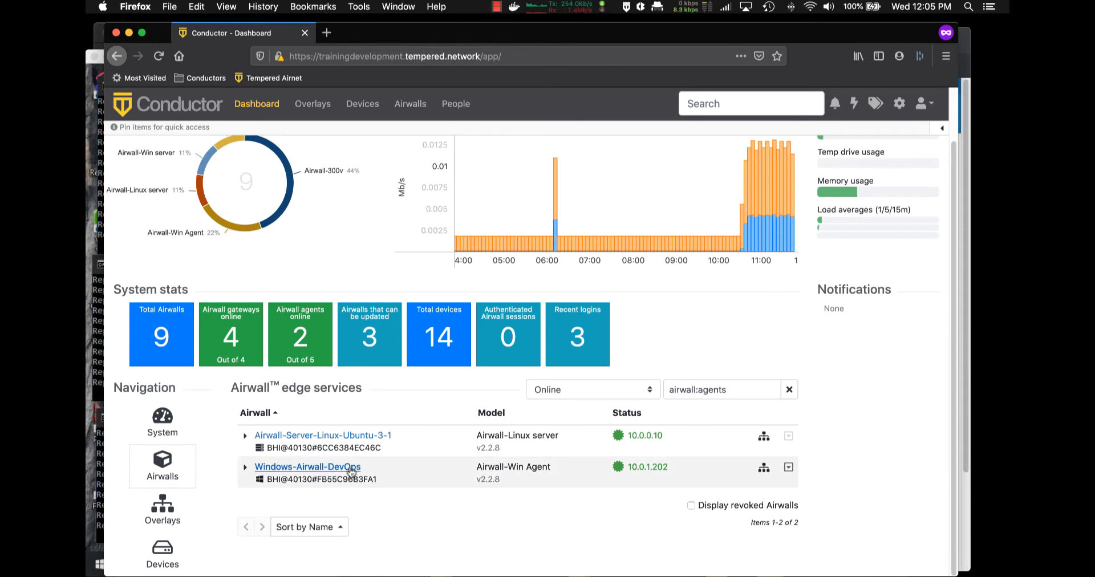
pyautogui.click(343, 472)
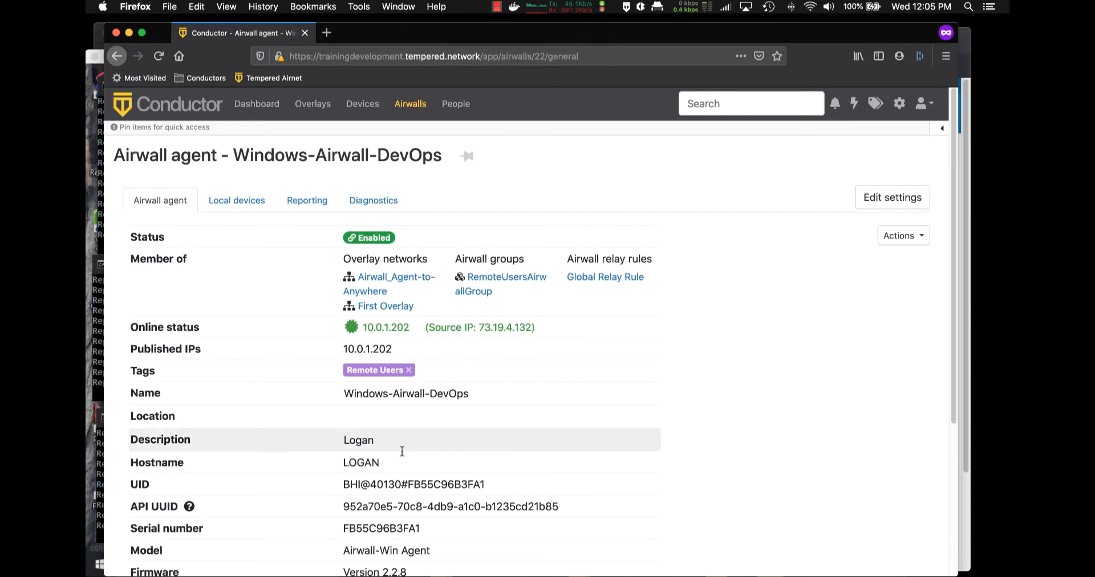
# Step: Edit the agent to require authenticated sessions with Okta as provider, and update settings
pyautogui.click(893, 199)
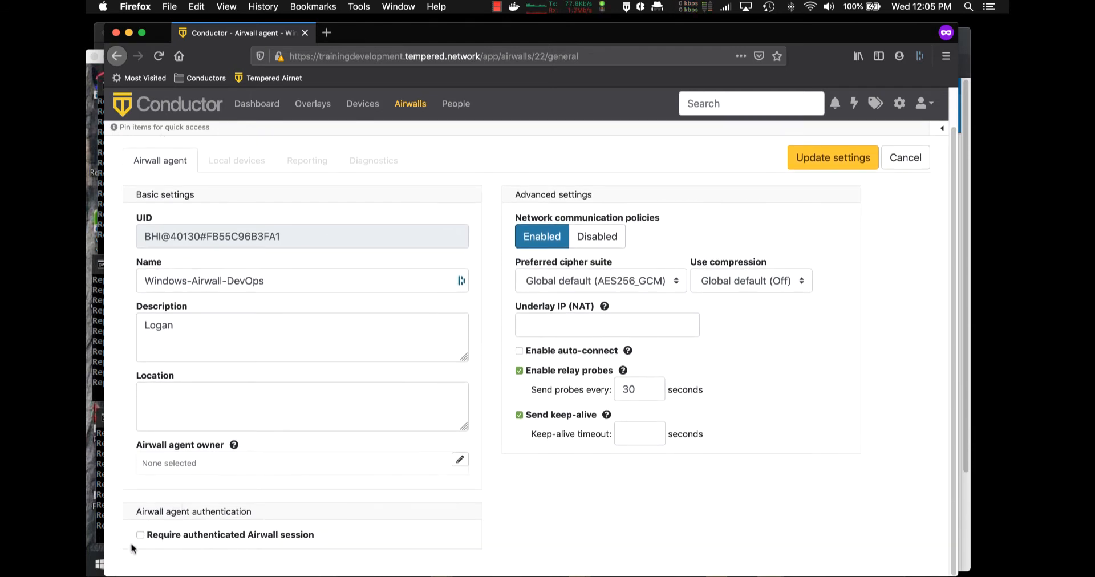
pyautogui.click(139, 539)
pyautogui.scroll(-3, 294, 541)
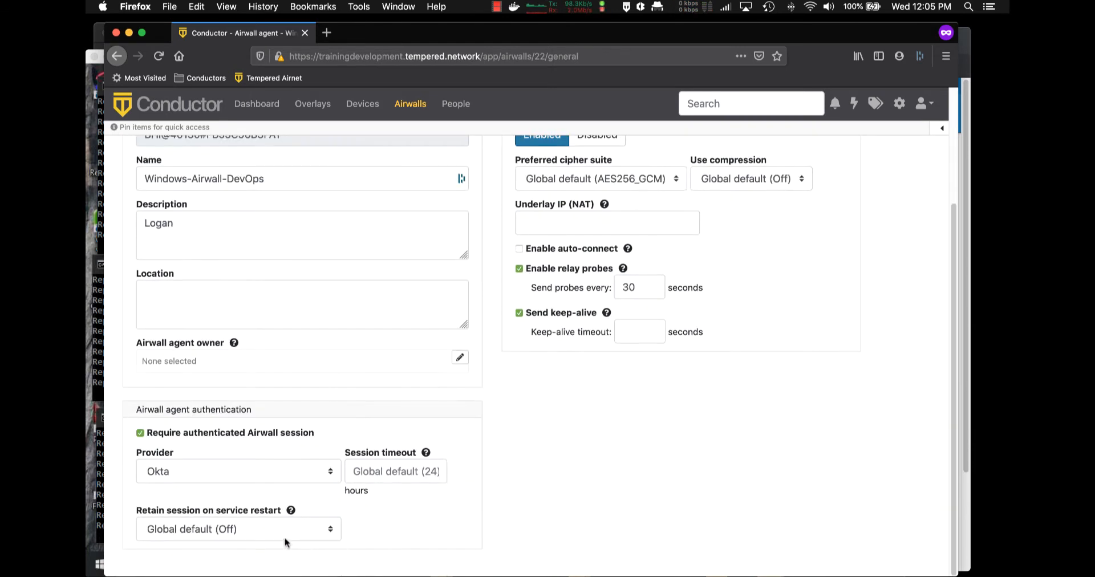
pyautogui.click(301, 473)
pyautogui.click(301, 474)
pyautogui.click(301, 473)
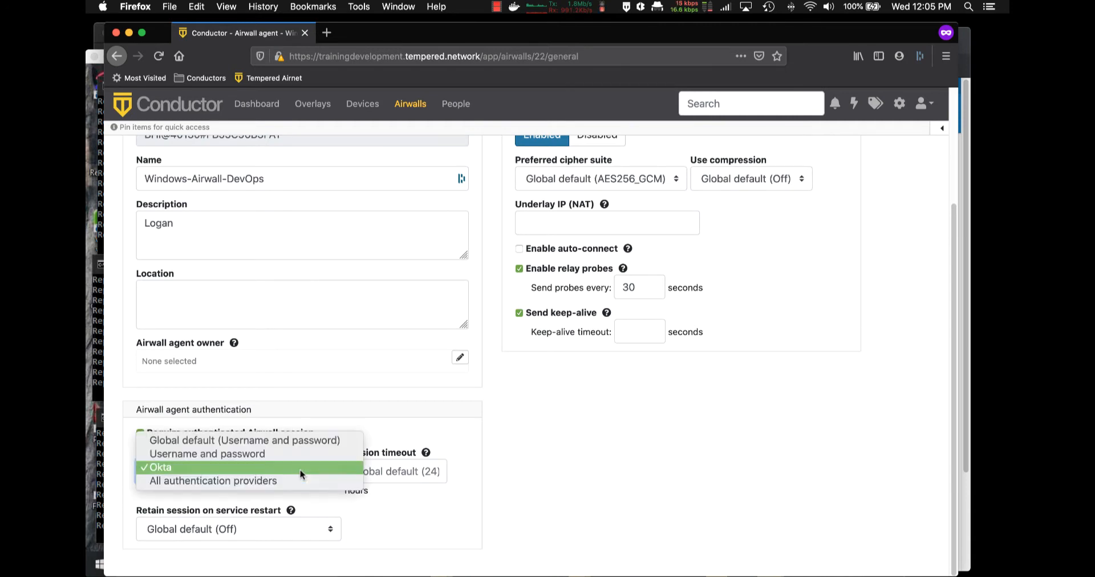
pyautogui.click(303, 470)
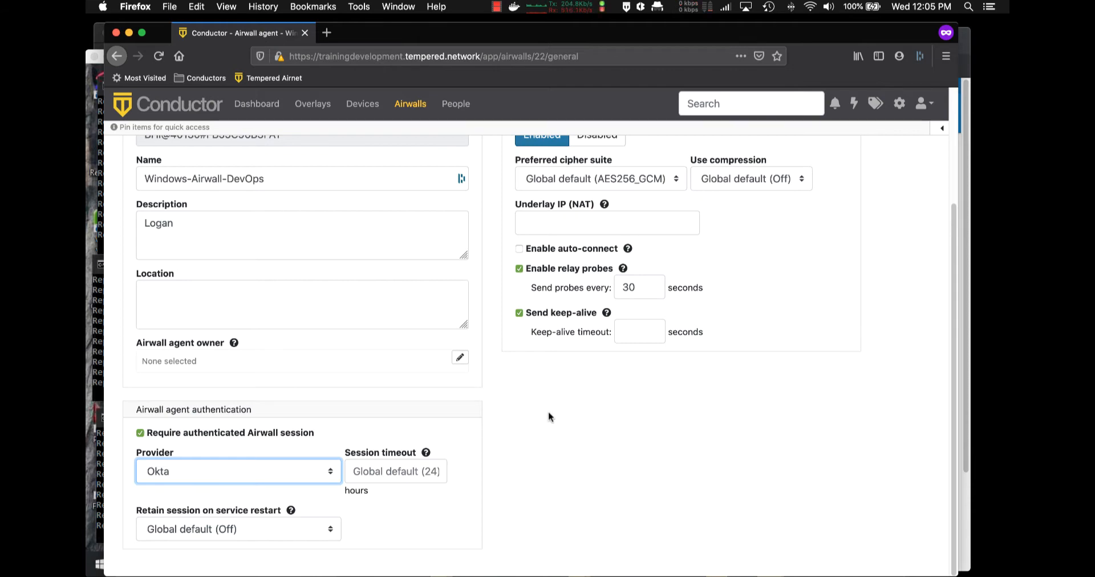
pyautogui.scroll(5, 548, 416)
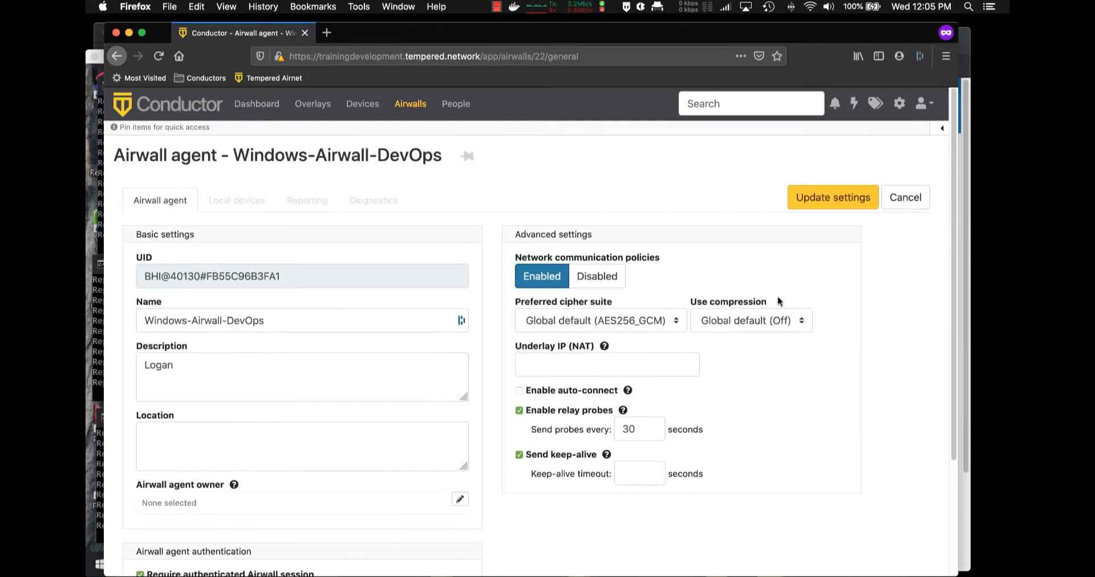
pyautogui.click(836, 204)
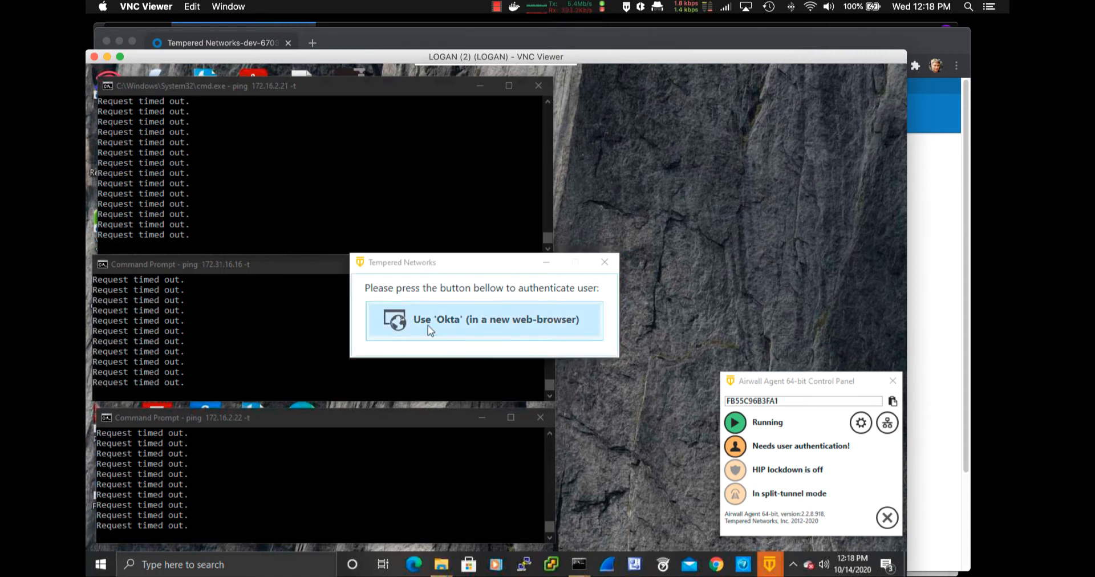
# Step: Sign in to Okta in the browser with the user's e-mail and password
pyautogui.click(498, 322)
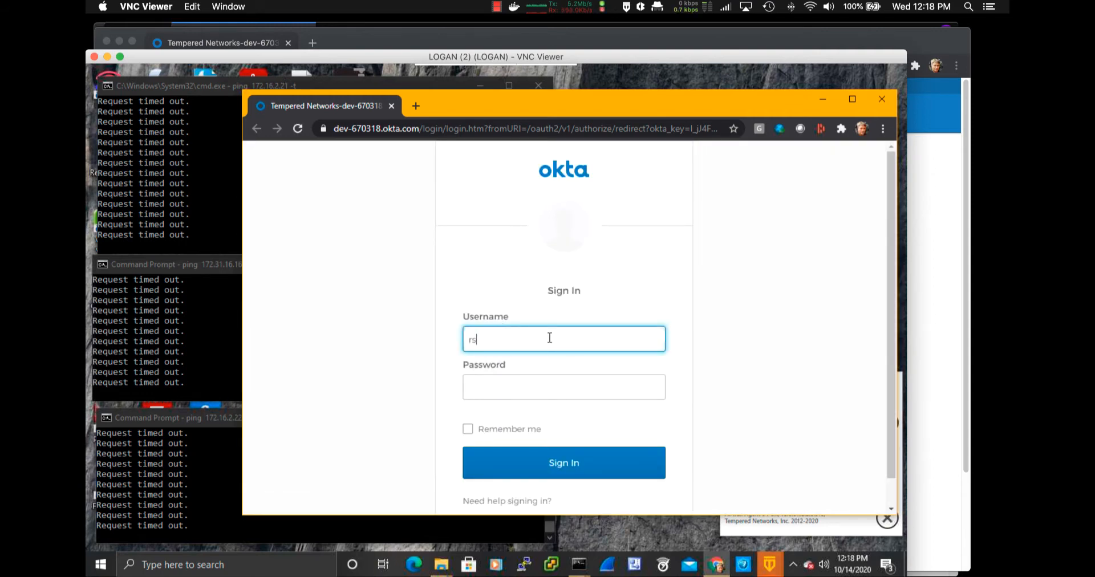
pyautogui.press('Tab')
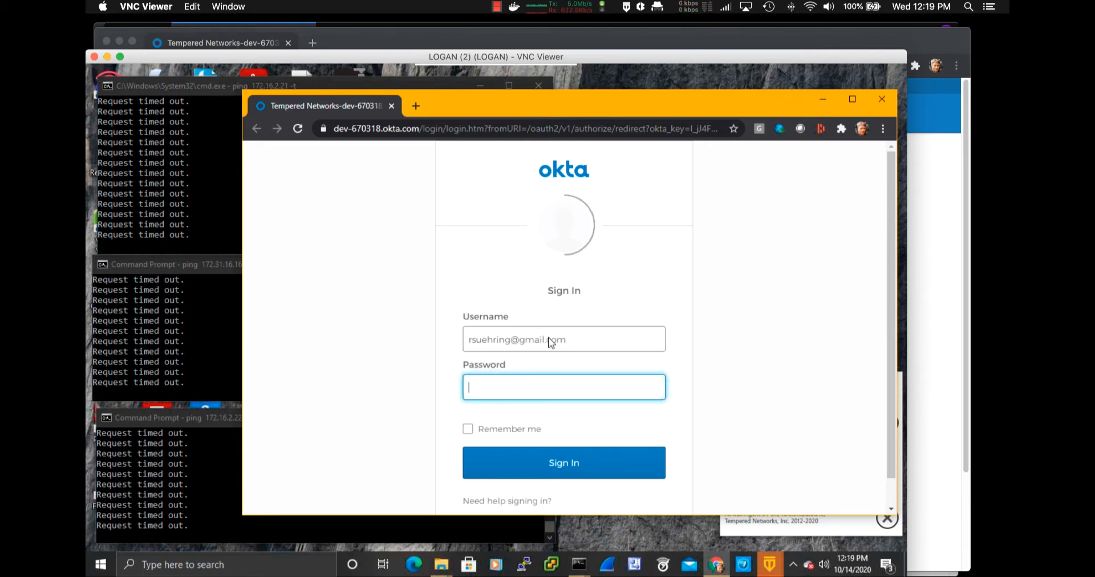
pyautogui.write('••••')
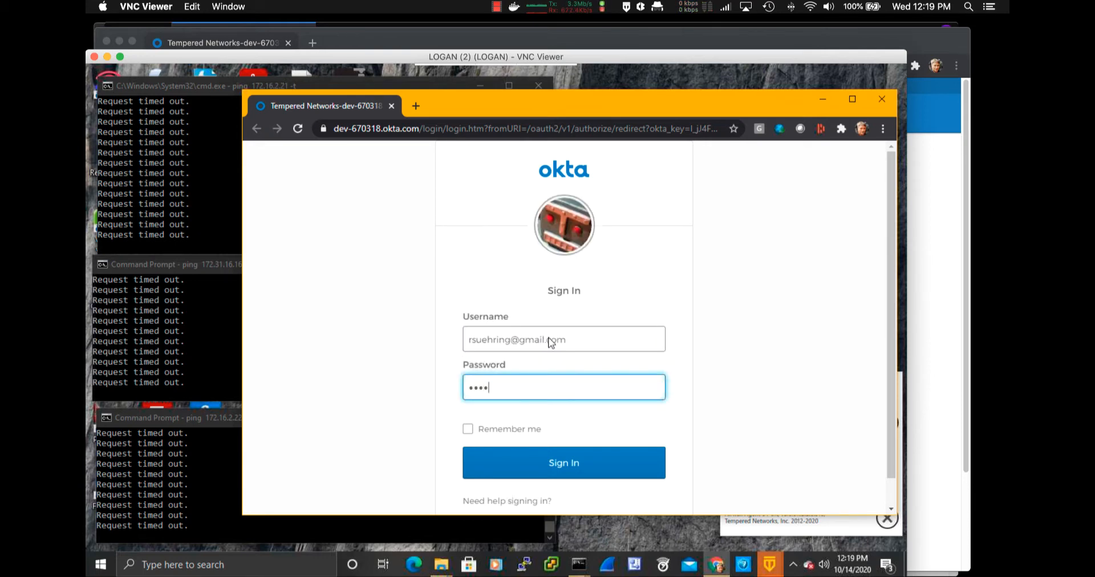
pyautogui.write('•••••••')
pyautogui.click(581, 459)
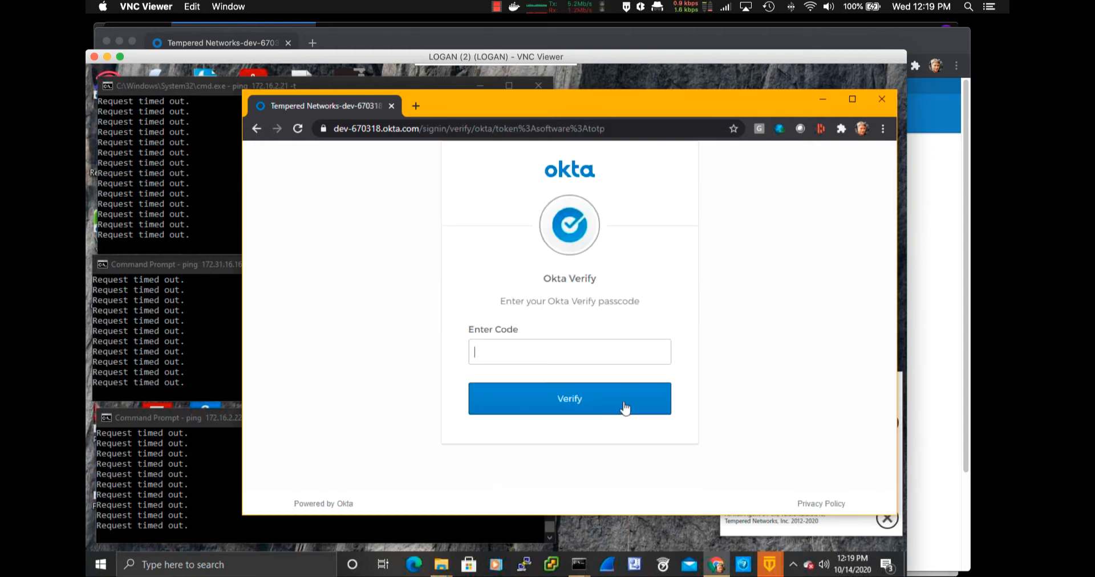
# Step: Enter the Okta Verify passcode from the phone and verify it
pyautogui.moveTo(1094, 32)
pyautogui.mouseDown()
pyautogui.moveTo(851, 101)
pyautogui.moveTo(839, 71)
pyautogui.moveTo(863, 44)
pyautogui.moveTo(1094, 17)
pyautogui.mouseUp()
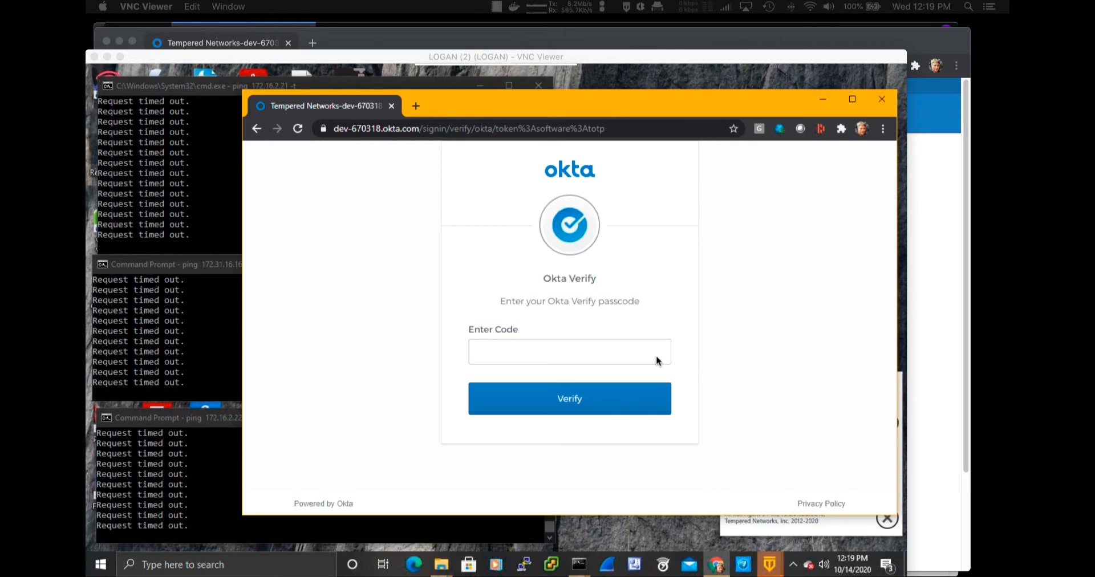
pyautogui.click(625, 351)
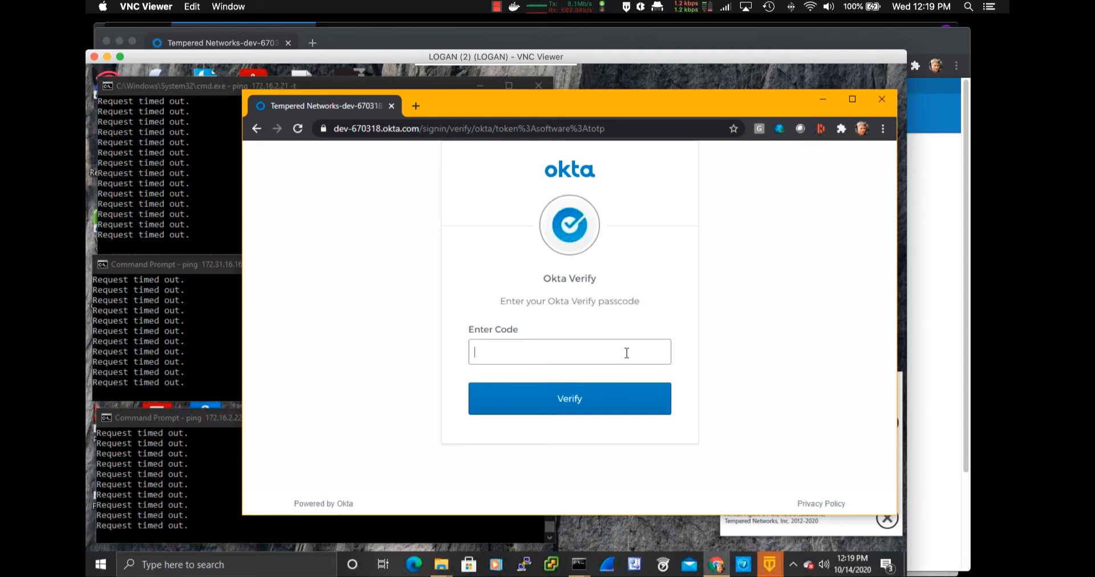
pyautogui.click(591, 398)
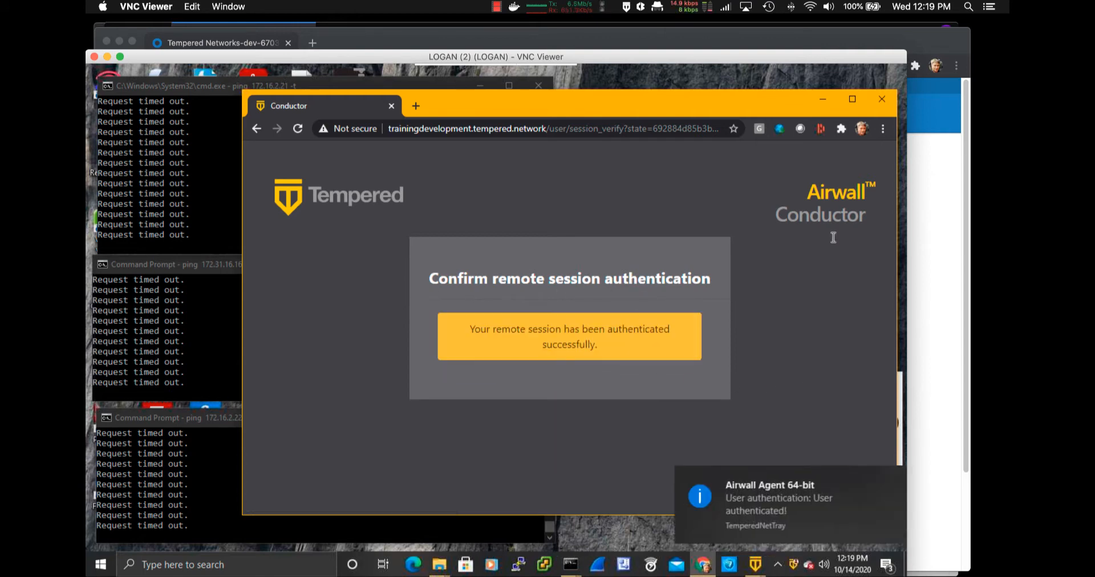
# Step: Minimize the authenticated Conductor browser window
pyautogui.click(822, 98)
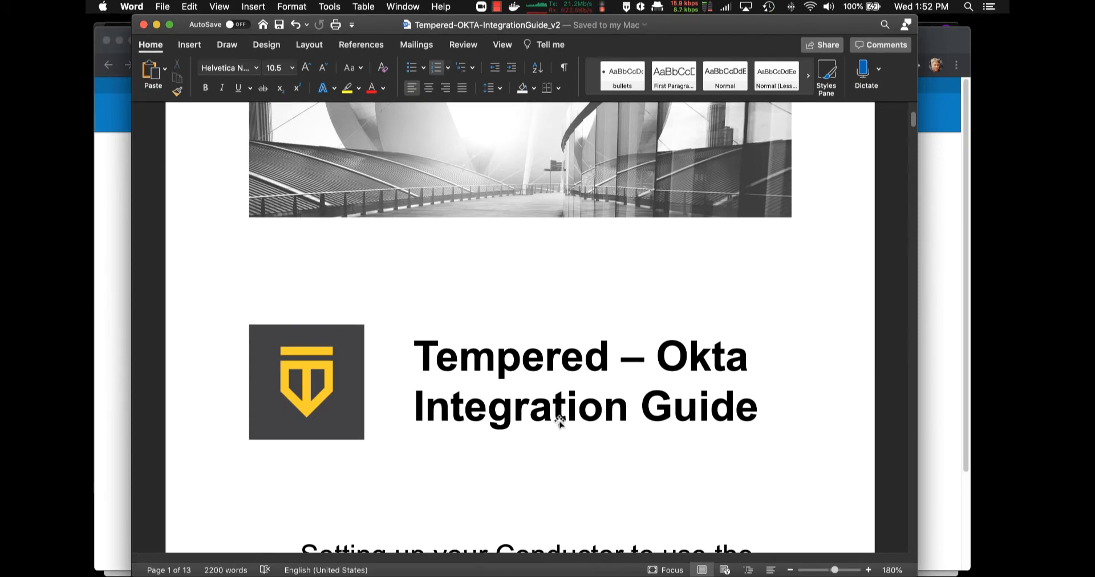
# Step: Scroll down to the integration guide's Table of Contents, then back up toward the title page
pyautogui.scroll(-2, 557, 422)
pyautogui.scroll(-10, 558, 419)
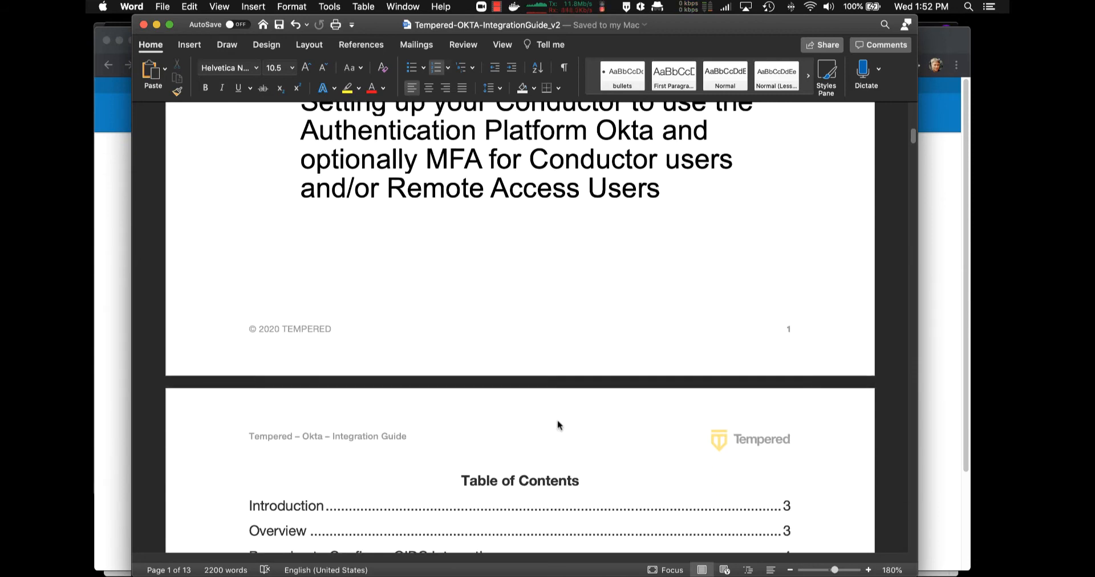
pyautogui.scroll(-5, 557, 421)
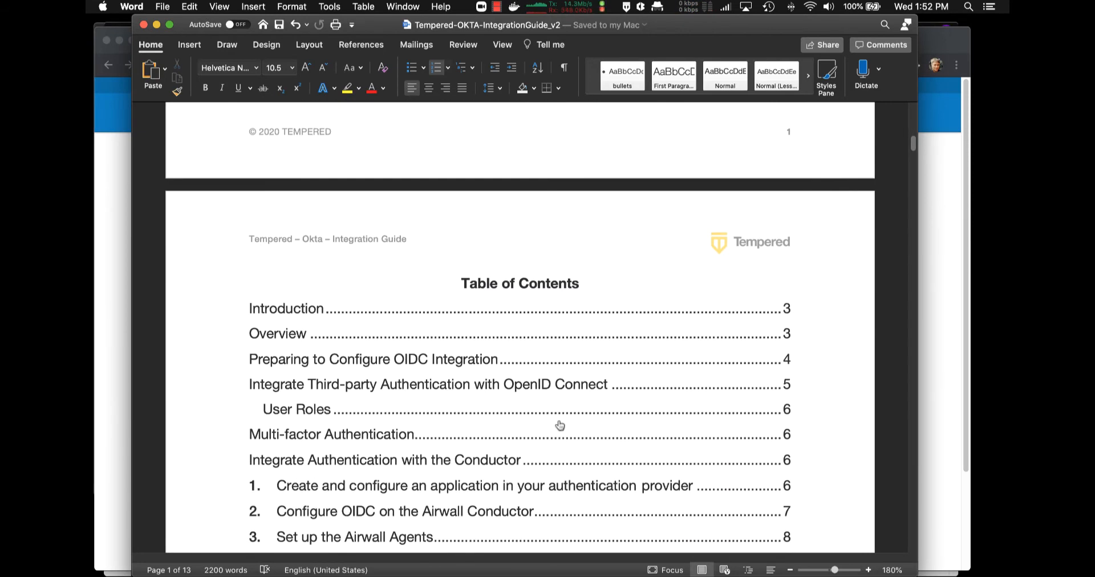
pyautogui.scroll(10, 559, 424)
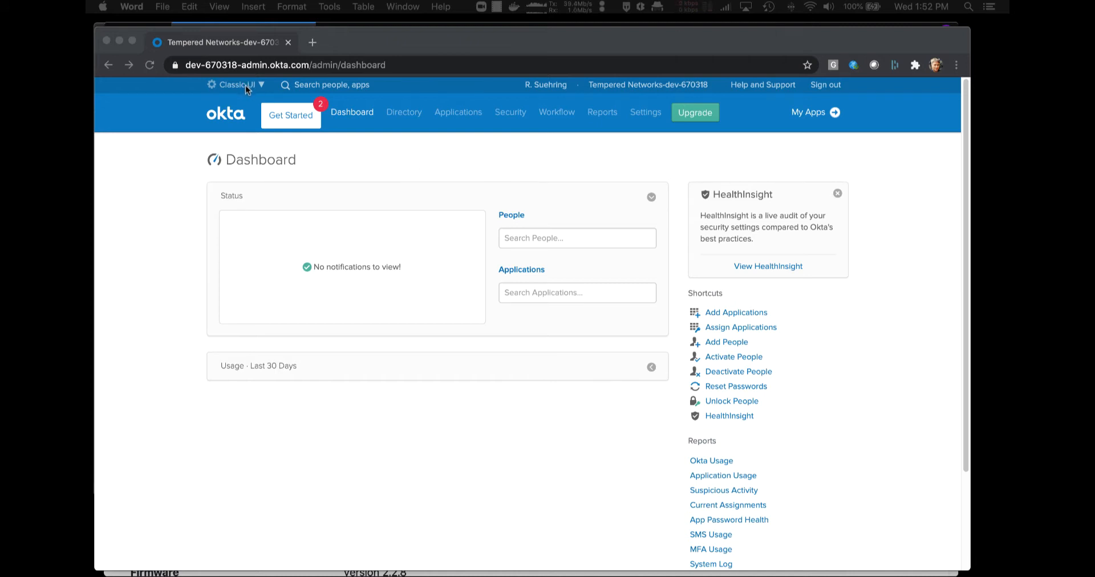
# Step: Open TemperedConductor's General tab and scroll through its login redirect URIs and client credentials
pyautogui.click(458, 115)
pyautogui.moveTo(458, 115)
pyautogui.click(451, 147)
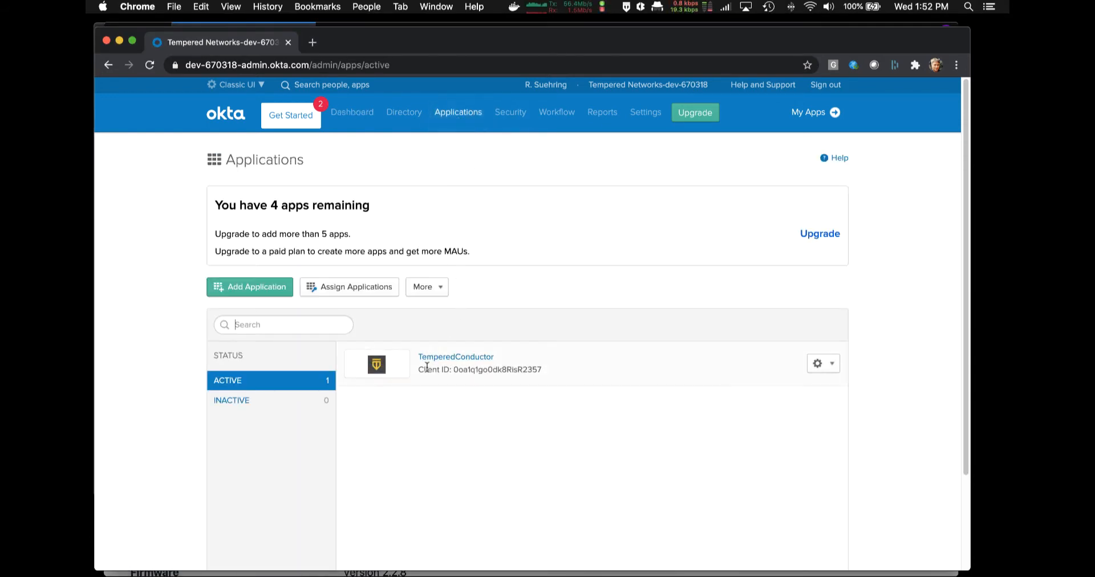
pyautogui.click(466, 361)
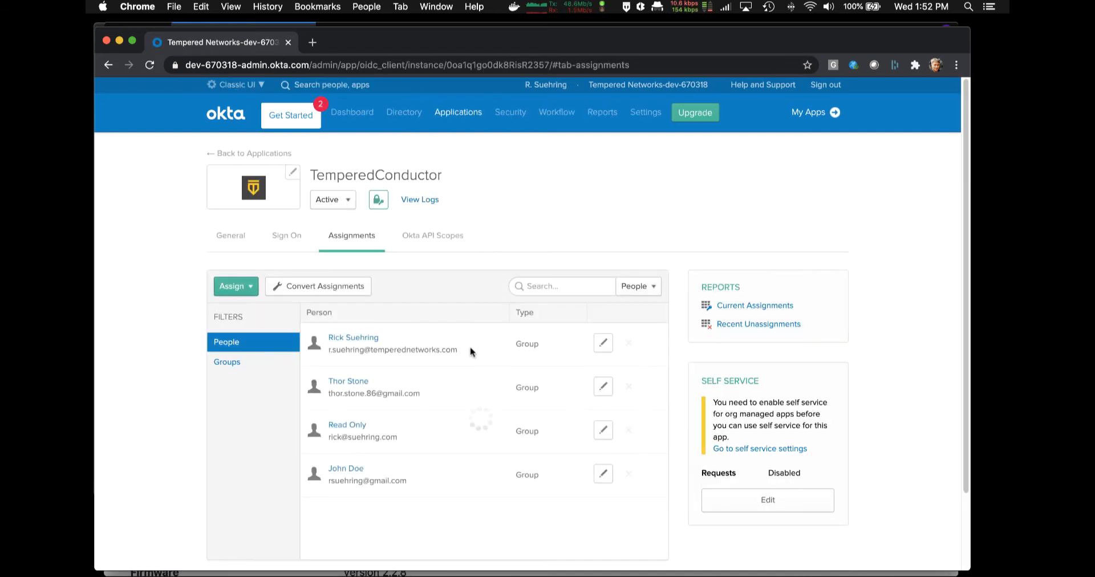
pyautogui.click(230, 235)
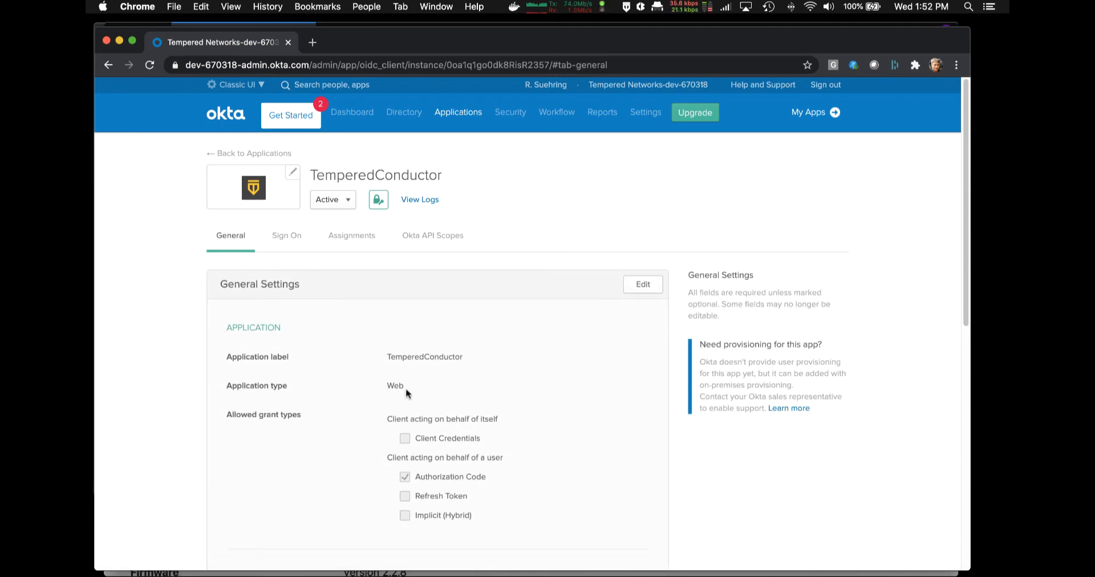
pyautogui.scroll(-3, 350, 472)
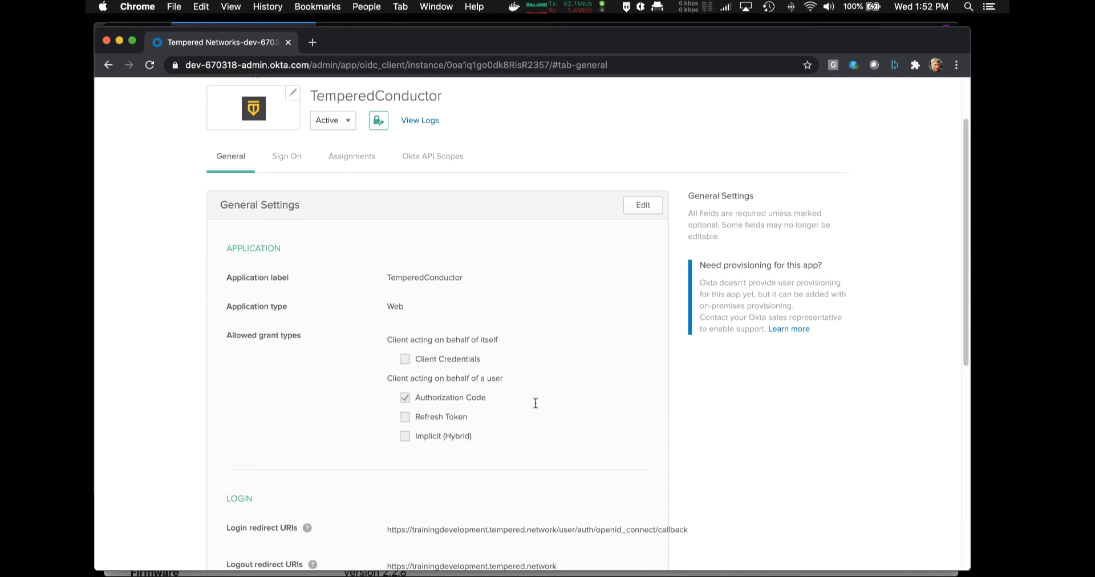
pyautogui.scroll(-5, 535, 402)
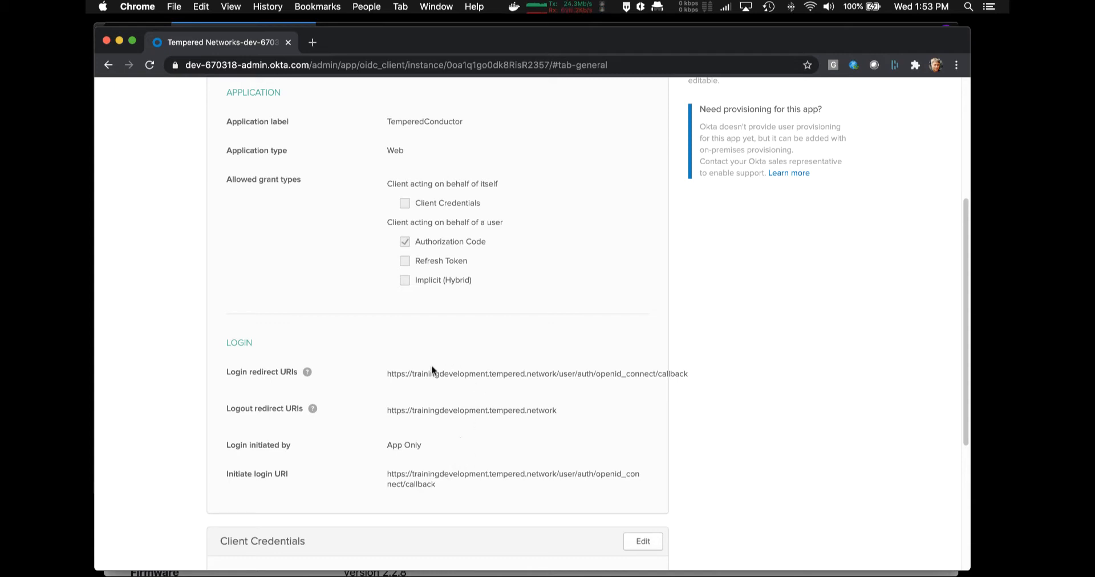
pyautogui.scroll(-3, 482, 450)
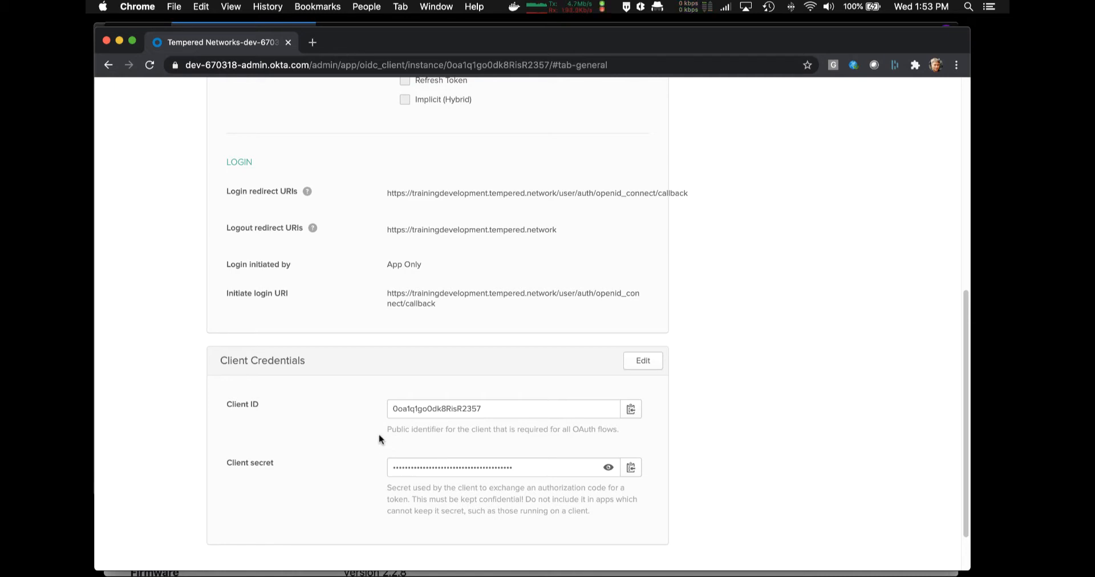
pyautogui.scroll(7, 379, 435)
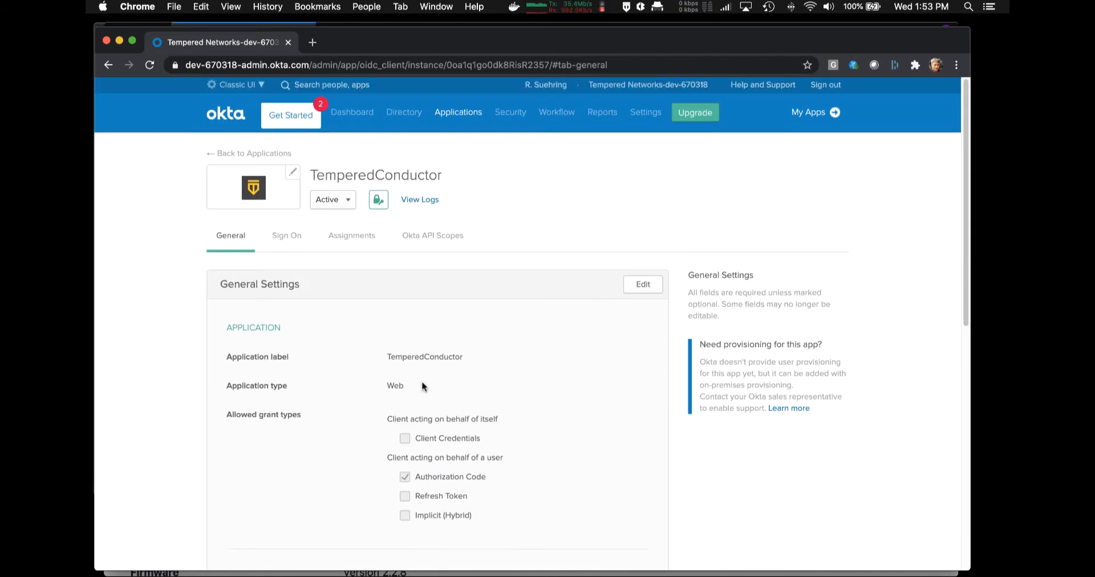
pyautogui.moveTo(508, 121)
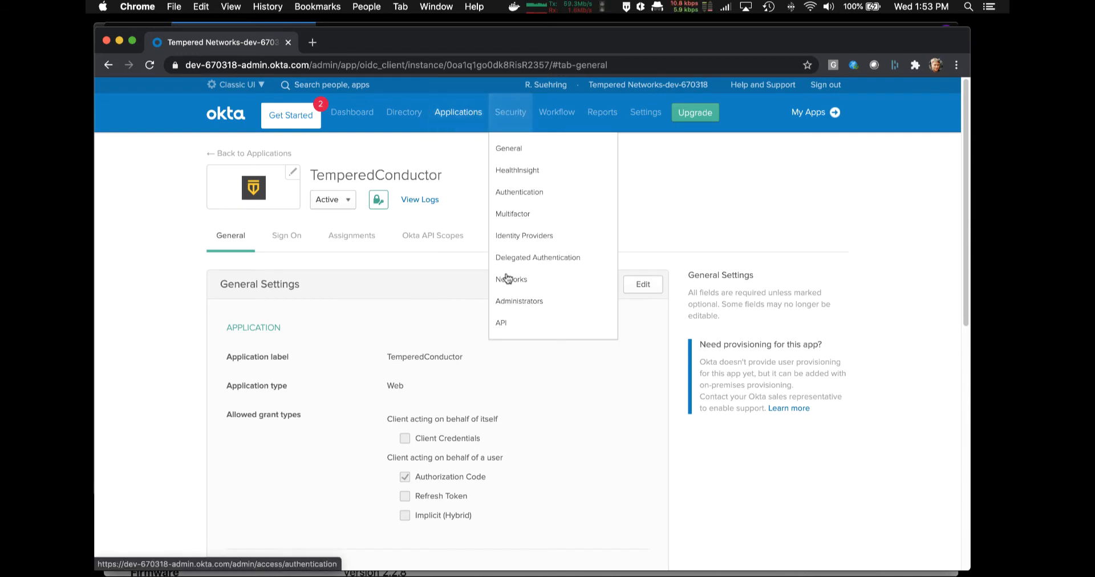
# Step: Open the default authorization server, inspect the groups scope without saving, then view its Claims
pyautogui.click(501, 323)
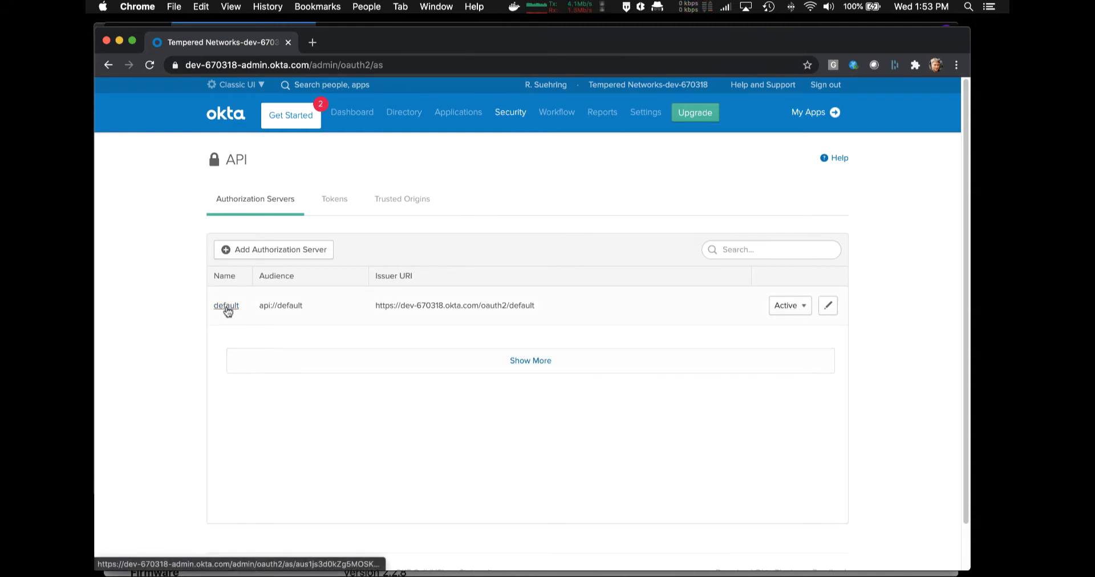
pyautogui.click(227, 306)
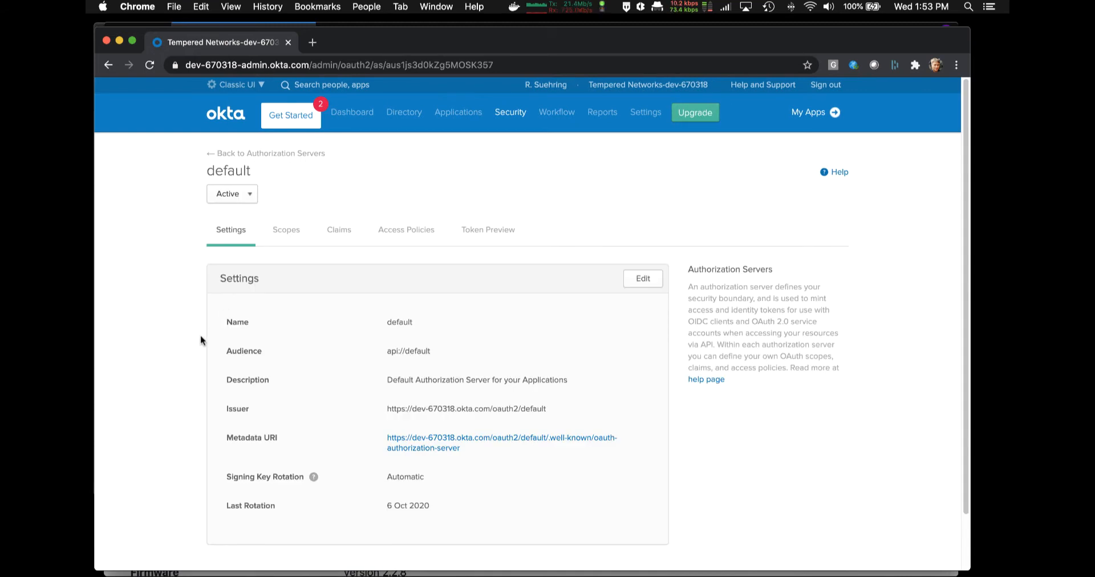
pyautogui.click(291, 231)
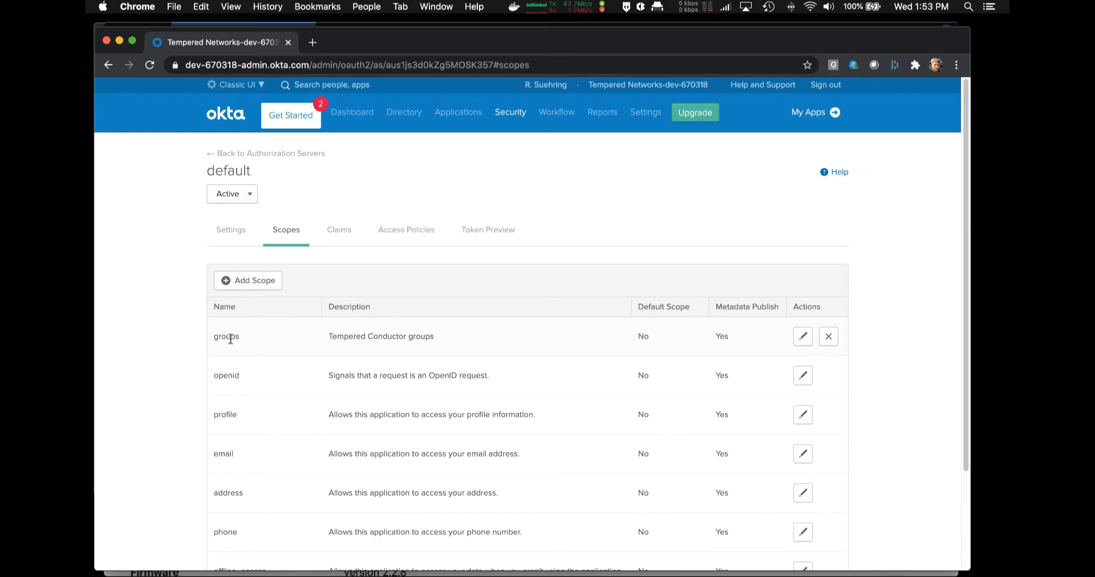
pyautogui.click(801, 339)
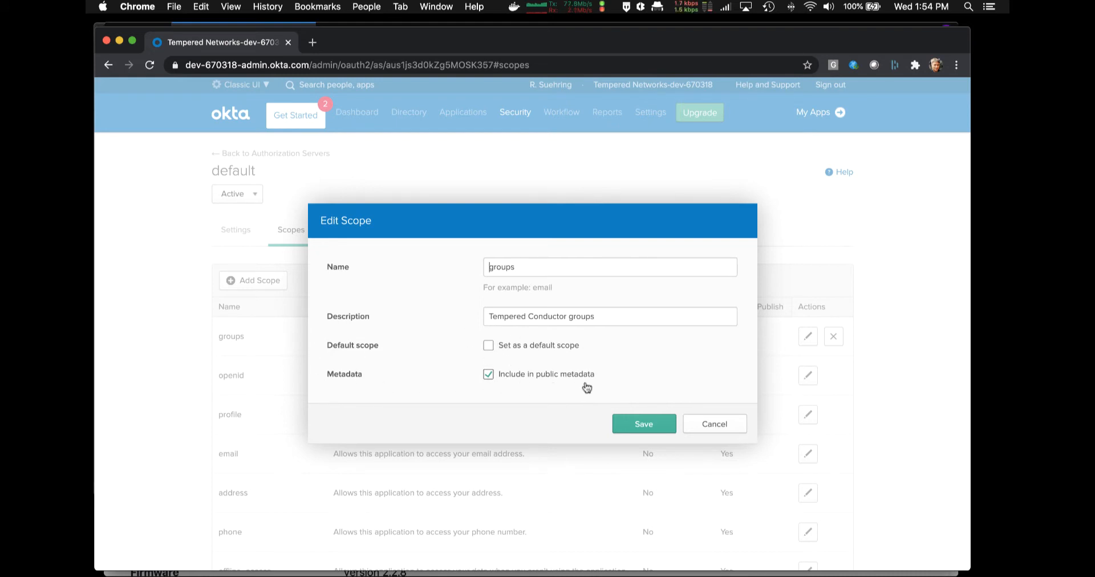
pyautogui.click(728, 426)
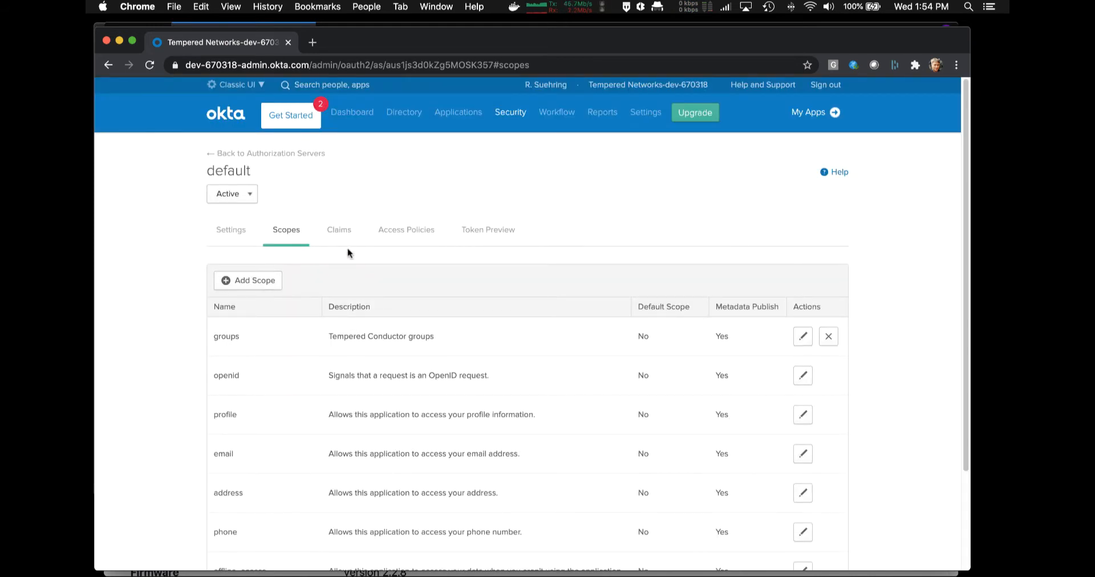
pyautogui.click(340, 231)
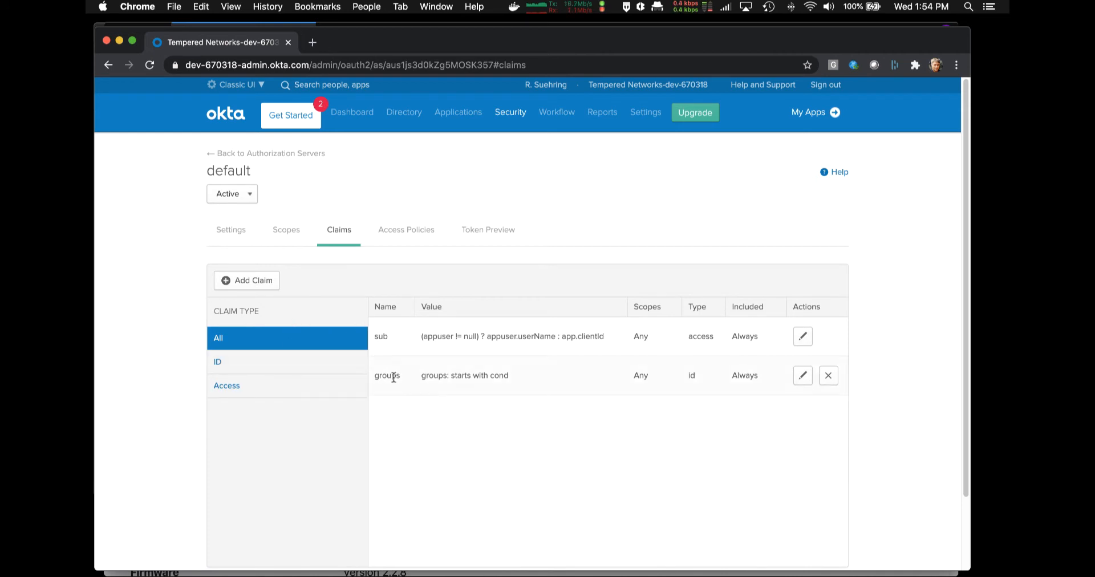
# Step: Inspect the groups claim's 'starts with cond' filter, cancel, and go to Directory > People
pyautogui.click(801, 375)
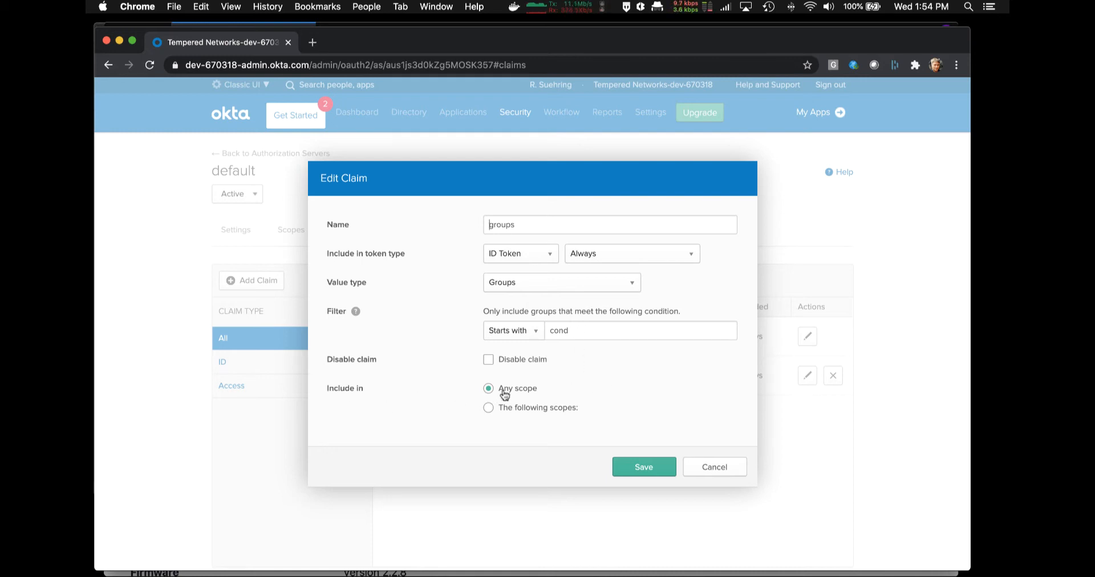
pyautogui.click(714, 467)
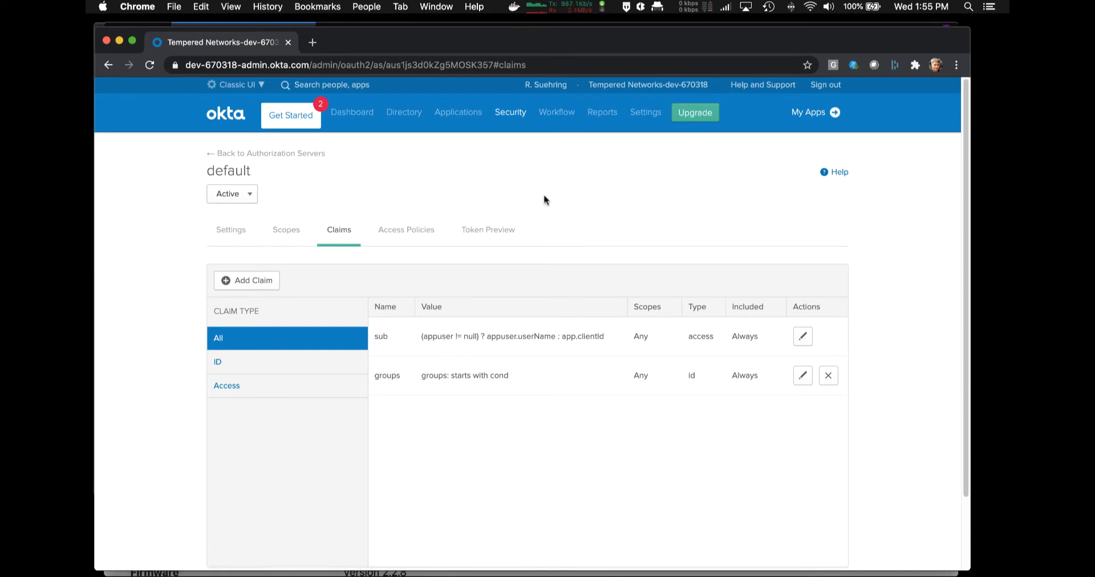
pyautogui.click(396, 118)
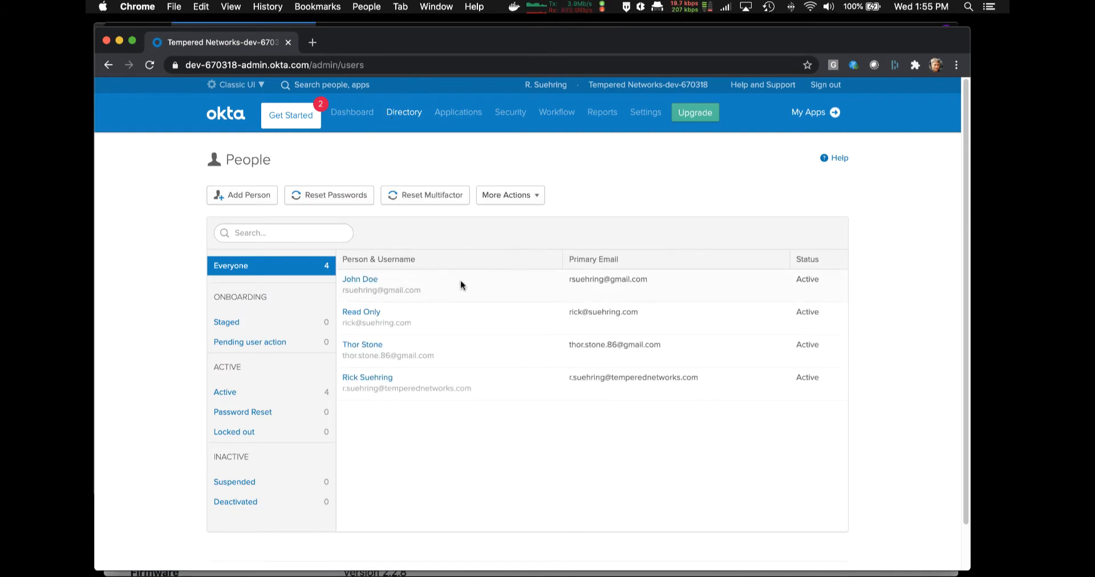
# Step: Browse the Okta Groups and People lists, then view the two cond_system_admins members
pyautogui.moveTo(413, 118)
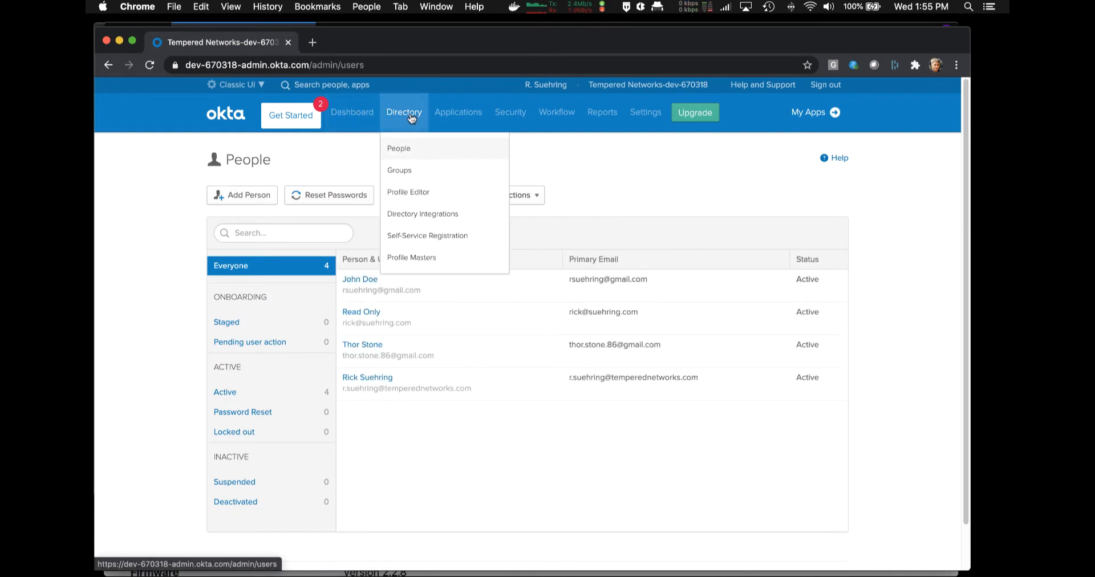
pyautogui.click(405, 178)
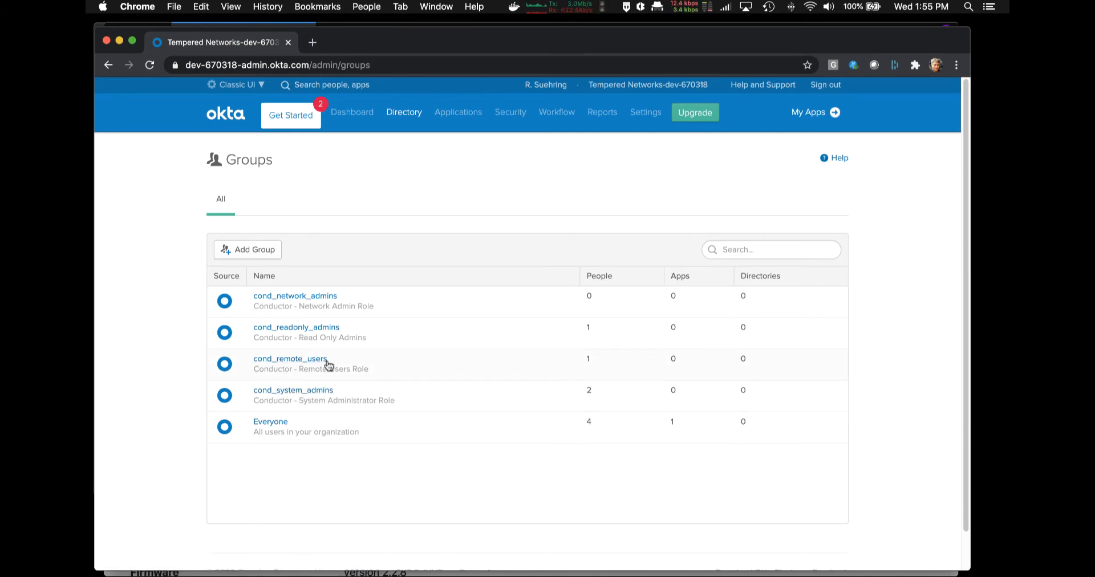
pyautogui.moveTo(350, 116)
pyautogui.moveTo(403, 114)
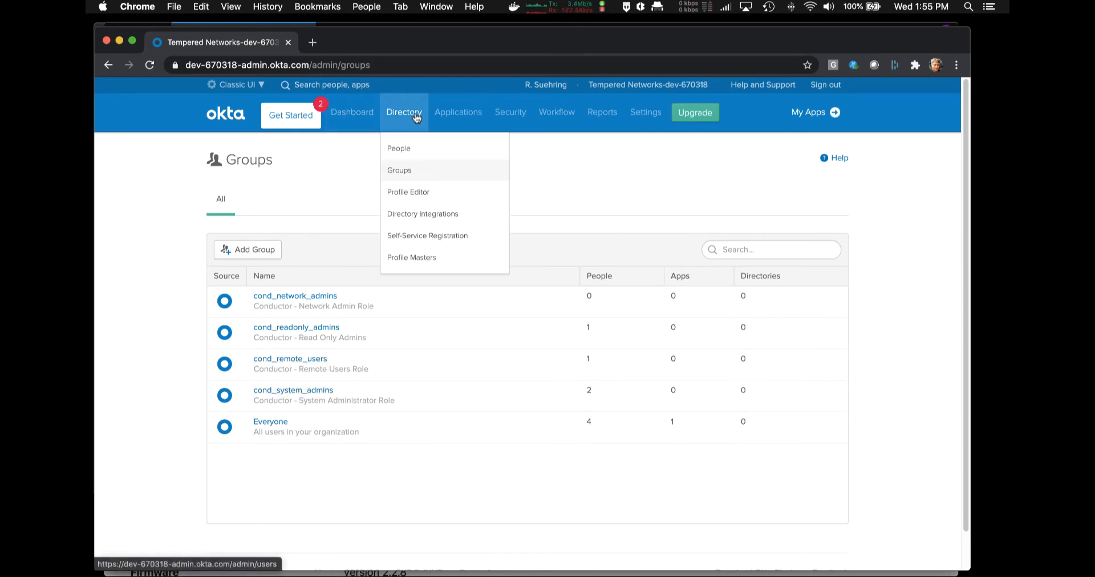
pyautogui.click(409, 148)
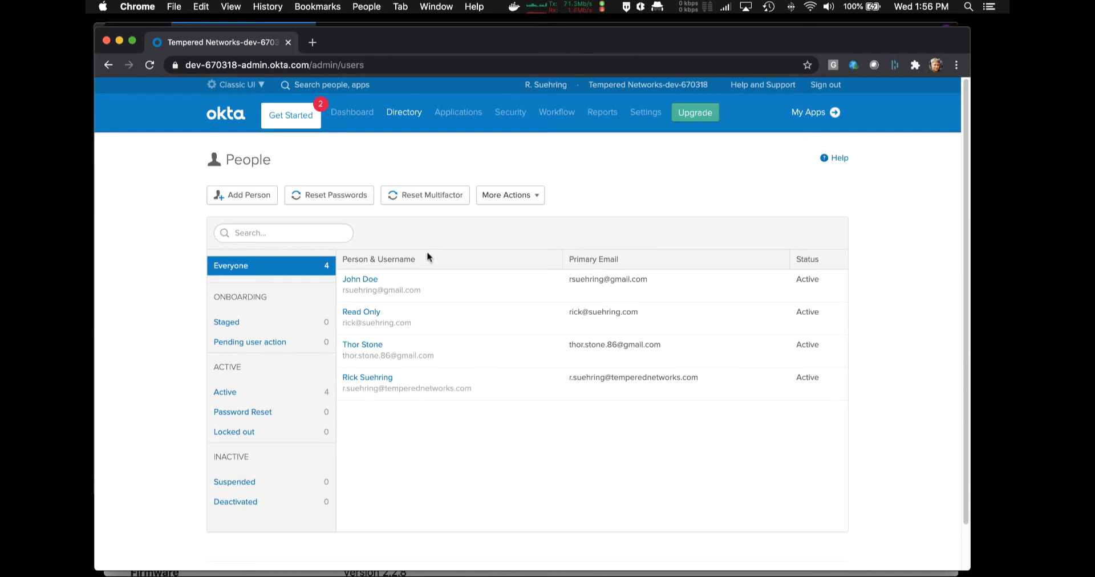
pyautogui.moveTo(402, 113)
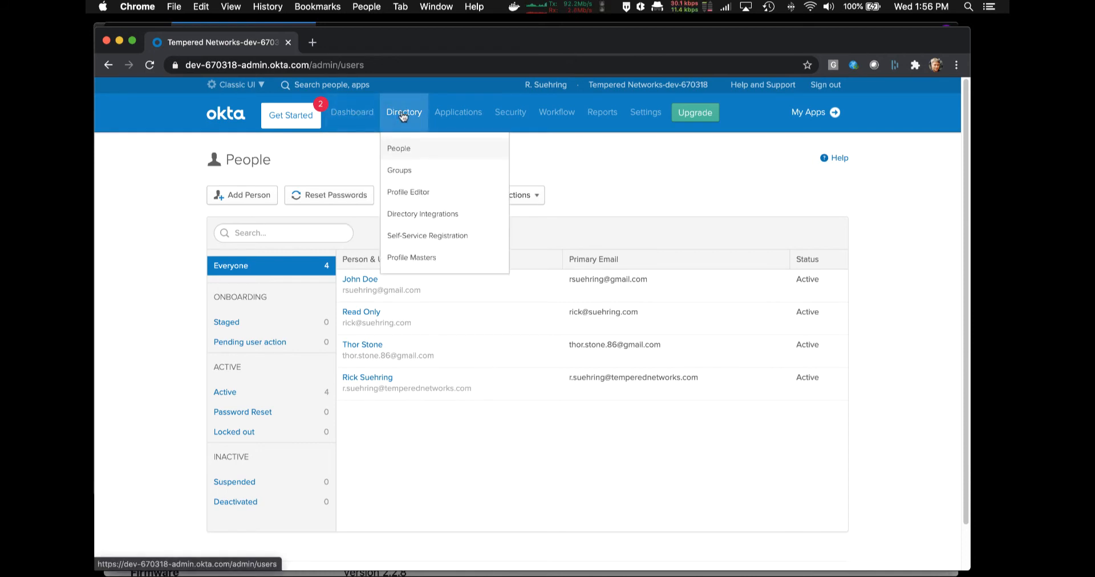
pyautogui.click(407, 171)
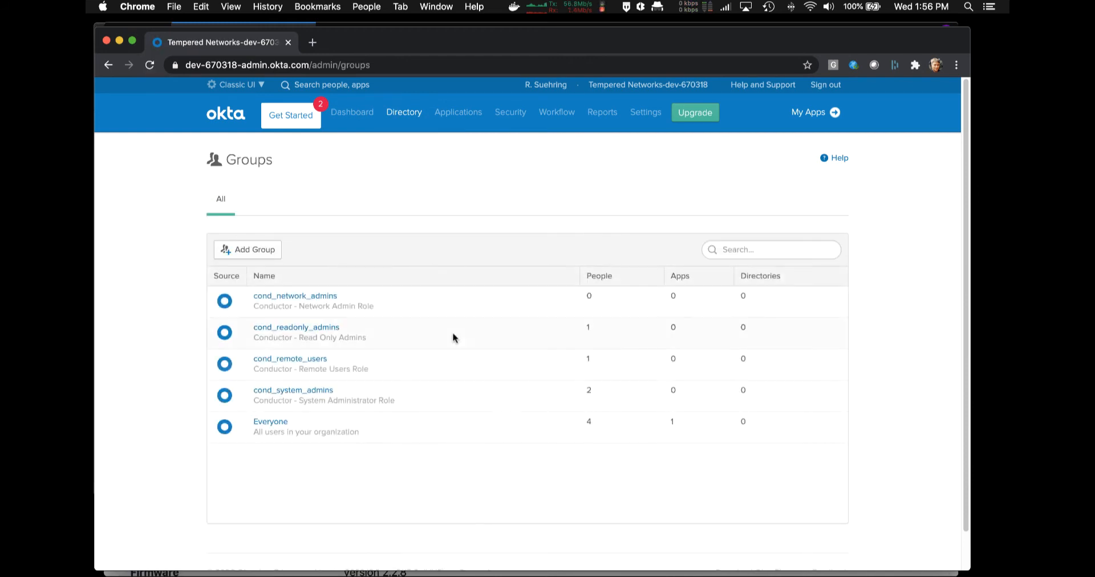
pyautogui.click(329, 393)
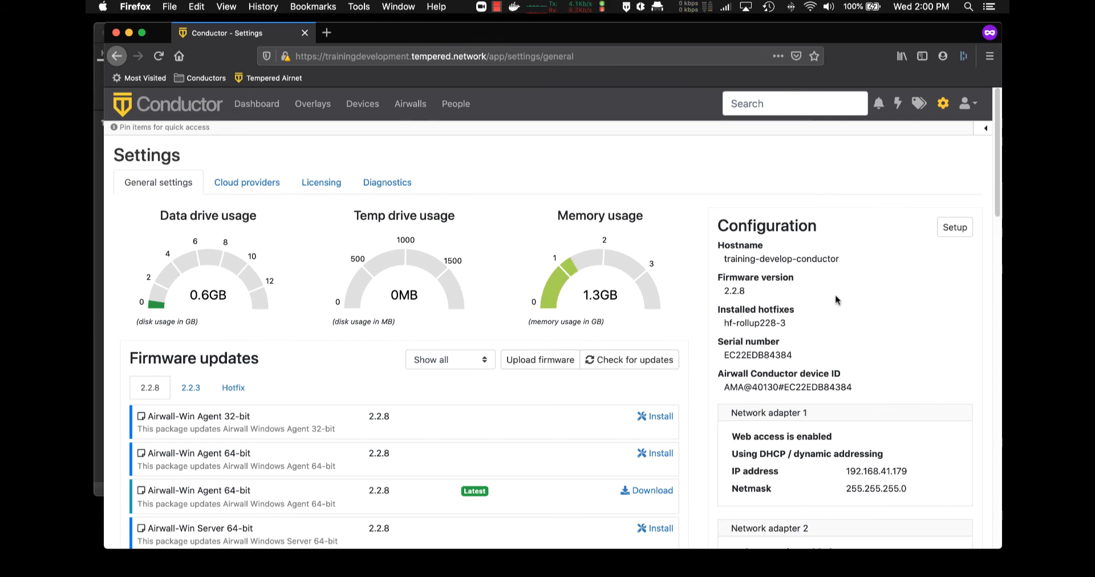
# Step: Scroll to Authentication and choose Edit from the Okta provider's Actions menu
pyautogui.scroll(-9, 835, 297)
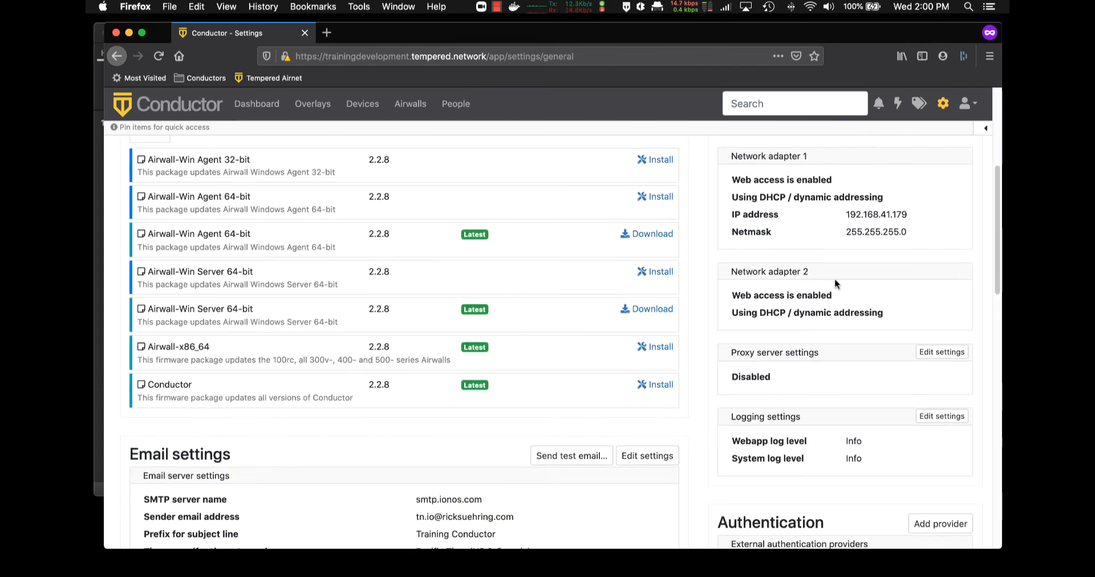
pyautogui.scroll(-6, 827, 308)
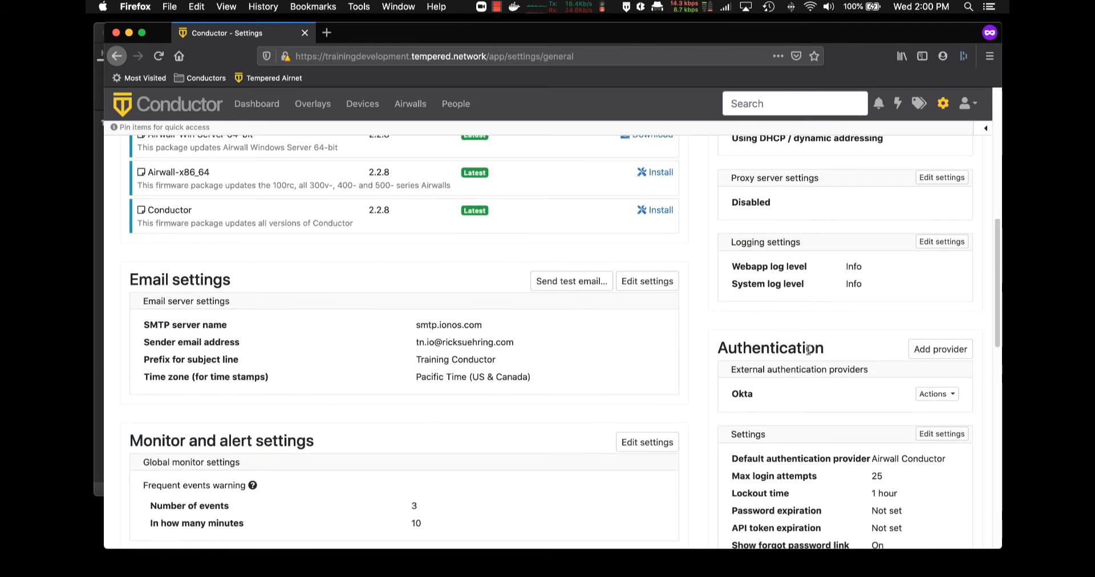
pyautogui.scroll(-4, 810, 365)
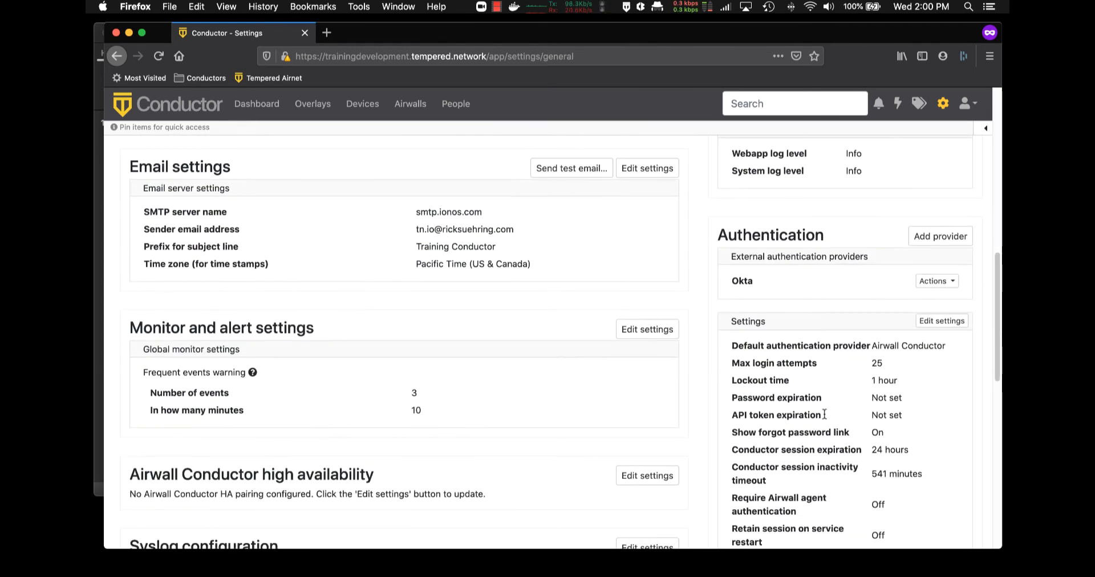
pyautogui.scroll(-2, 818, 402)
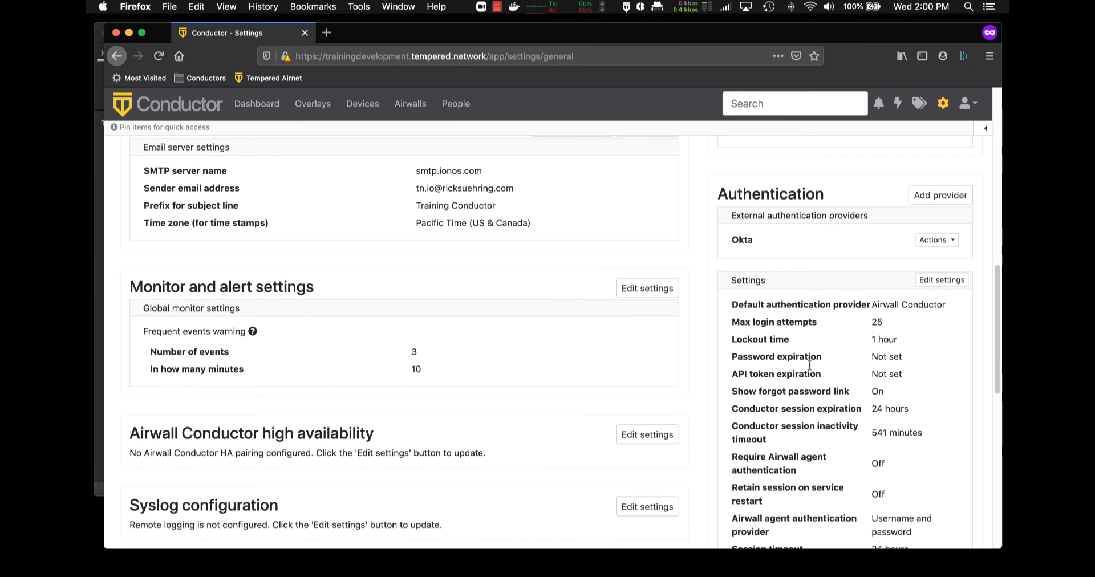
pyautogui.scroll(6, 828, 390)
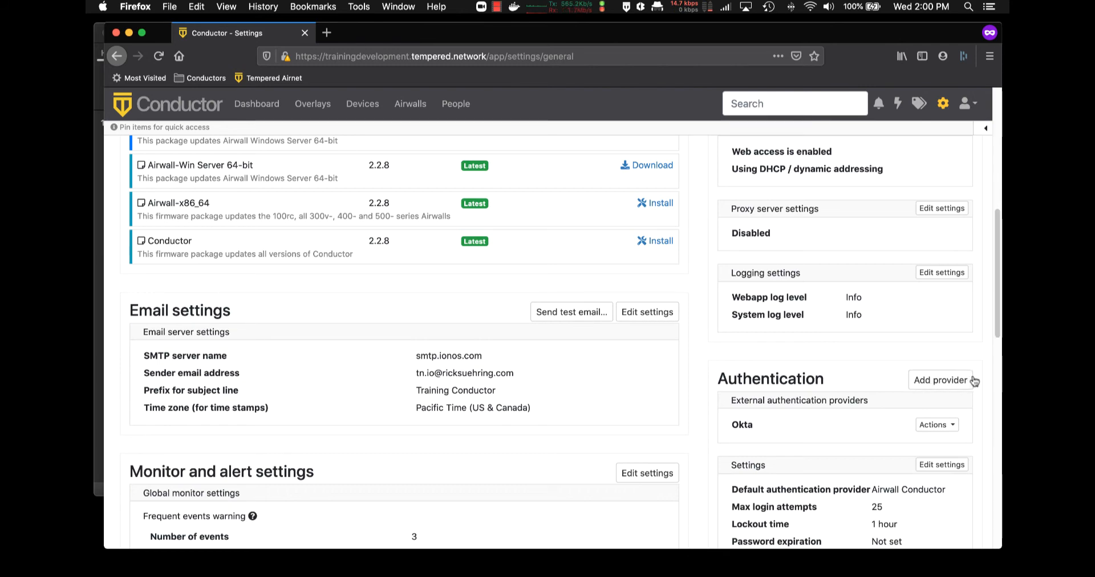
pyautogui.click(948, 429)
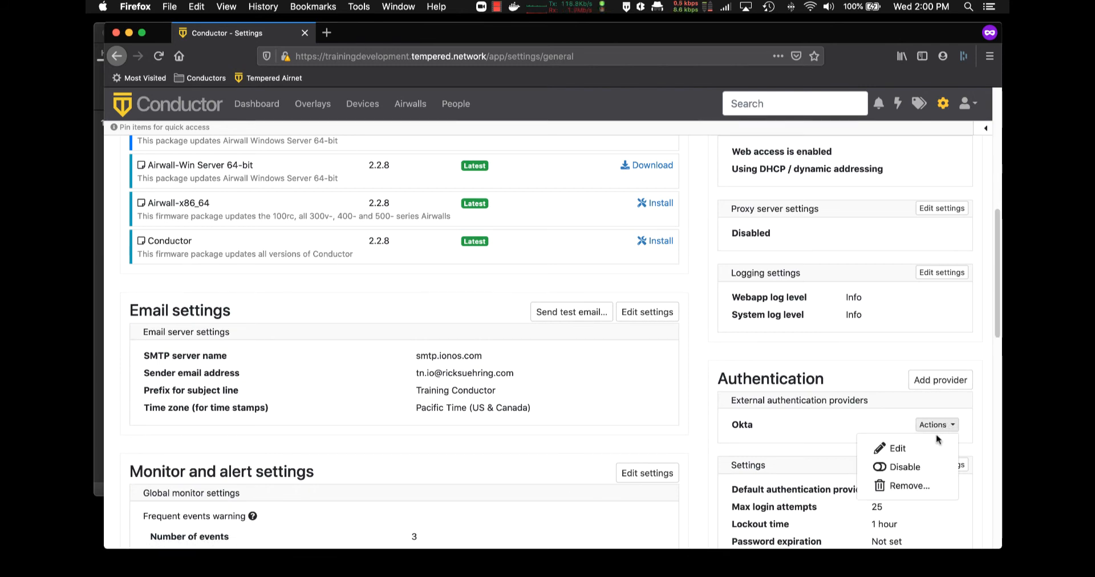
pyautogui.click(916, 447)
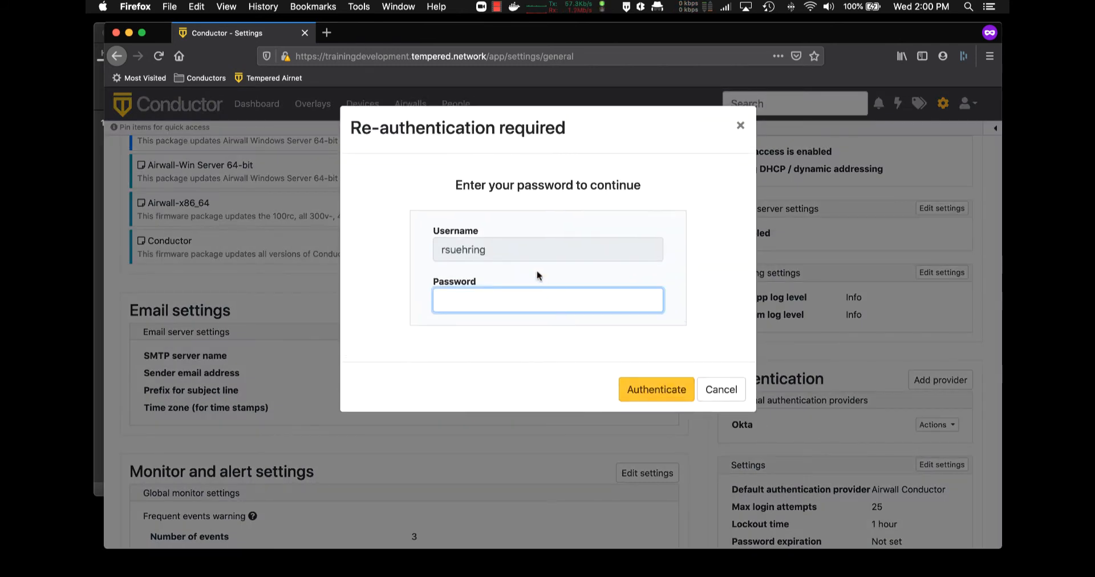
# Step: Re-authenticate with the autofilled account password, then bring the Okta admin window forward
pyautogui.click(550, 303)
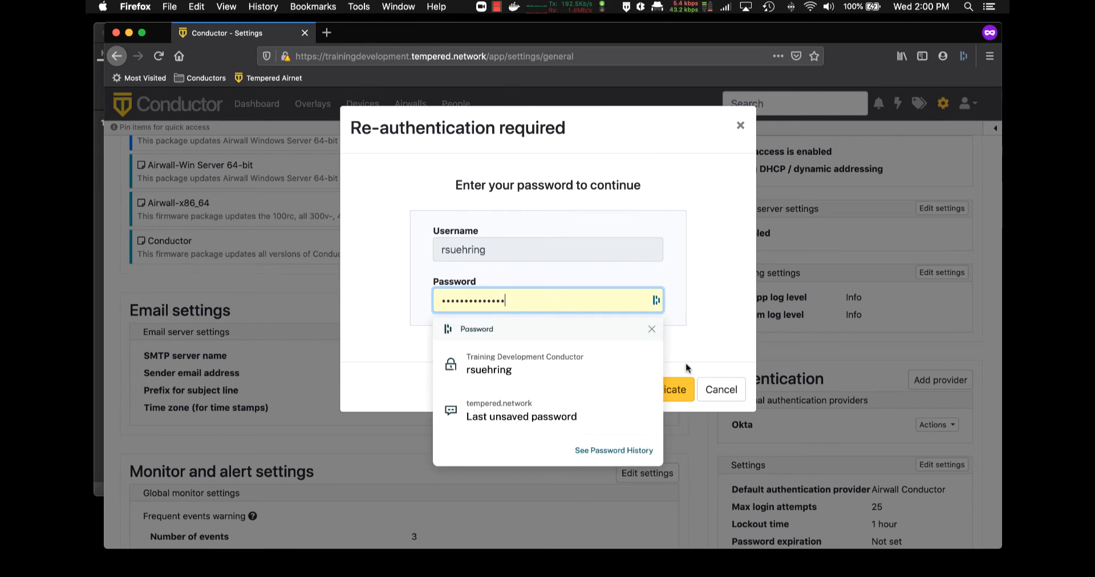
pyautogui.click(542, 371)
pyautogui.click(648, 389)
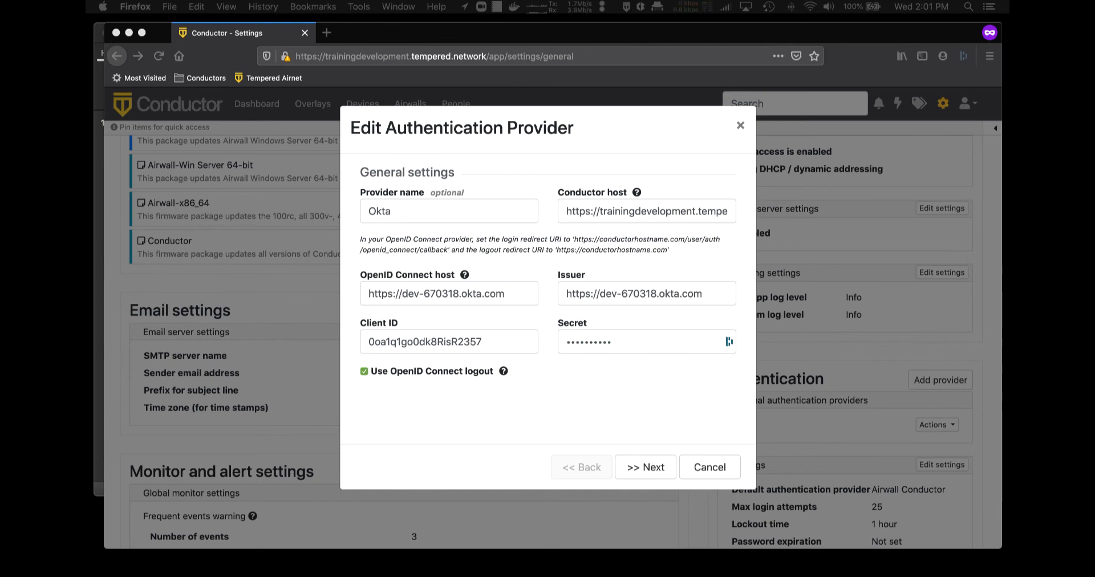
pyautogui.moveTo(1006, 35); pyautogui.dragTo(871, 34)
# Step: Compare Okta's default authorization server and TemperedConductor app client credentials with Conductor's settings
pyautogui.moveTo(562, 120)
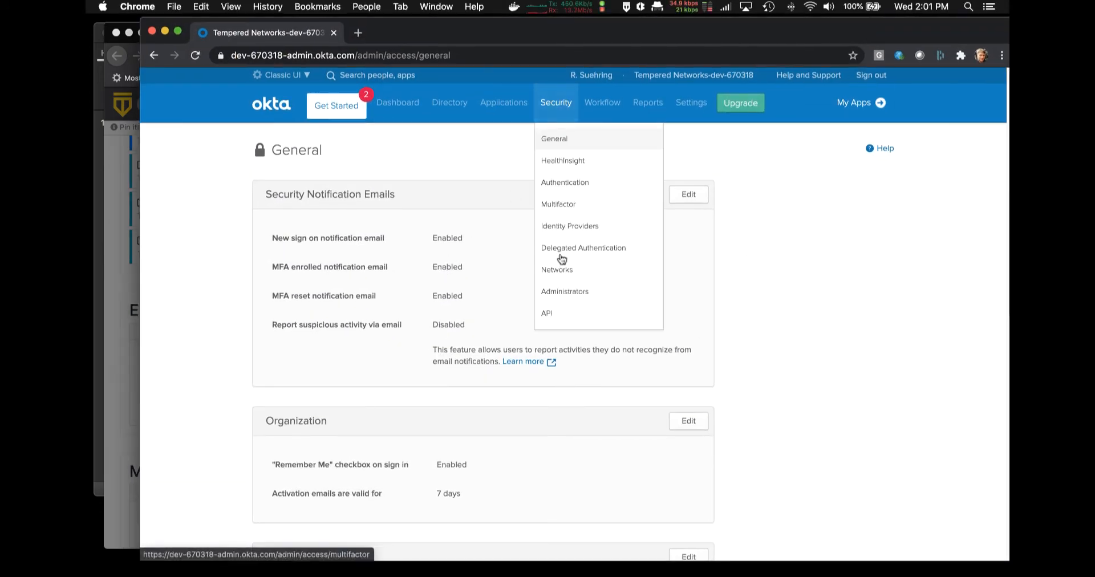
pyautogui.click(551, 315)
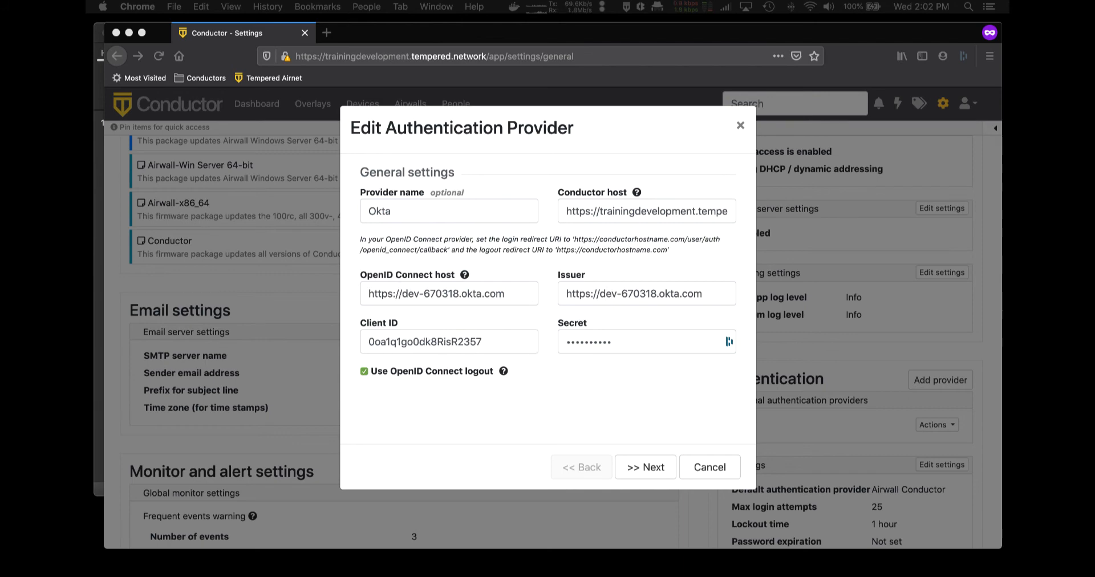
pyautogui.moveTo(1007, 33); pyautogui.dragTo(620, 45)
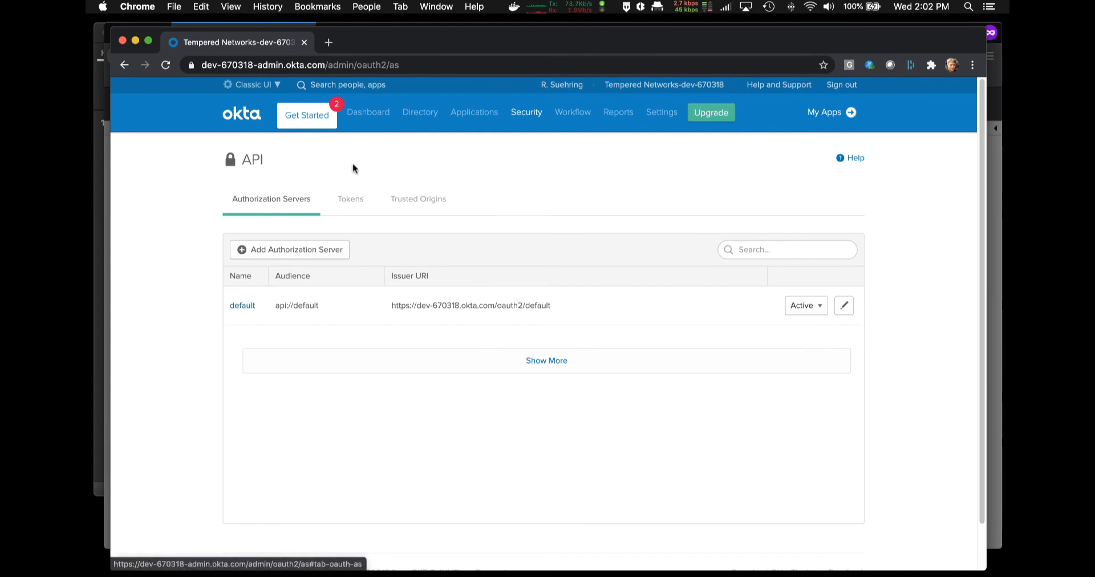
pyautogui.moveTo(450, 116)
pyautogui.click(472, 149)
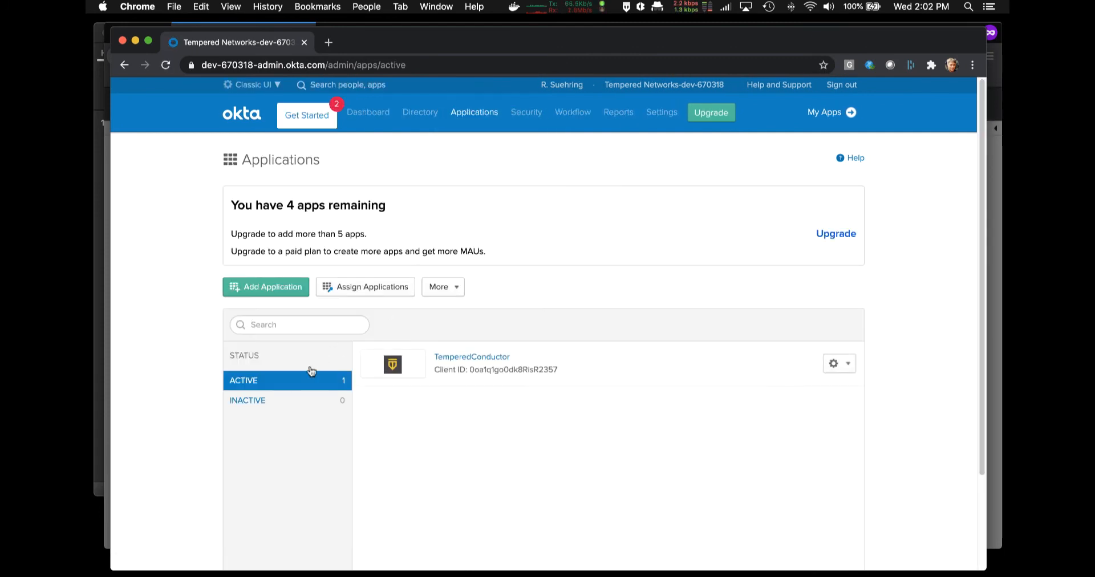
pyautogui.click(469, 363)
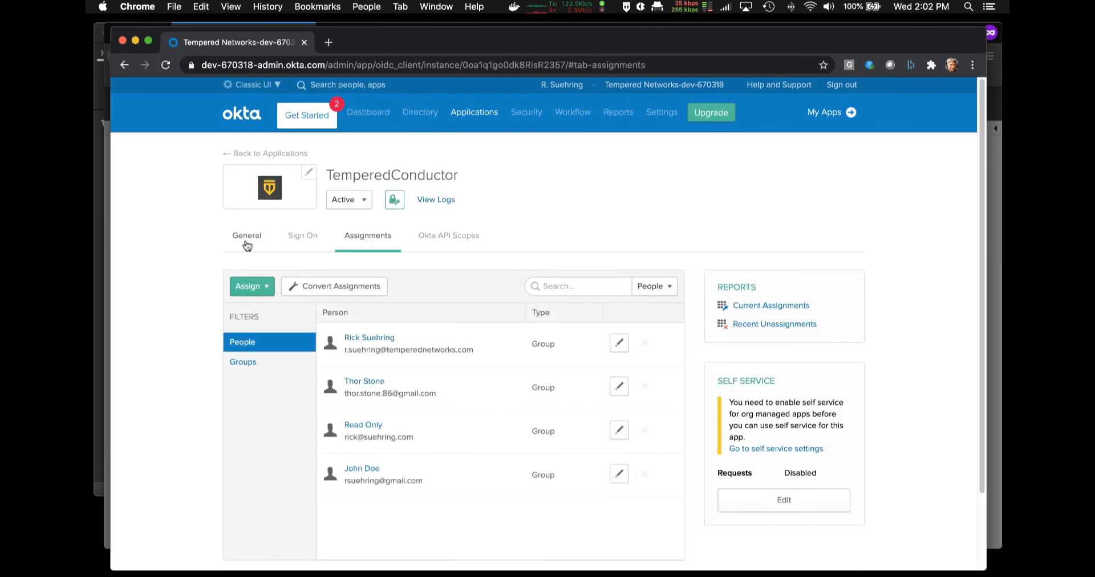
pyautogui.click(245, 238)
pyautogui.scroll(-10, 259, 444)
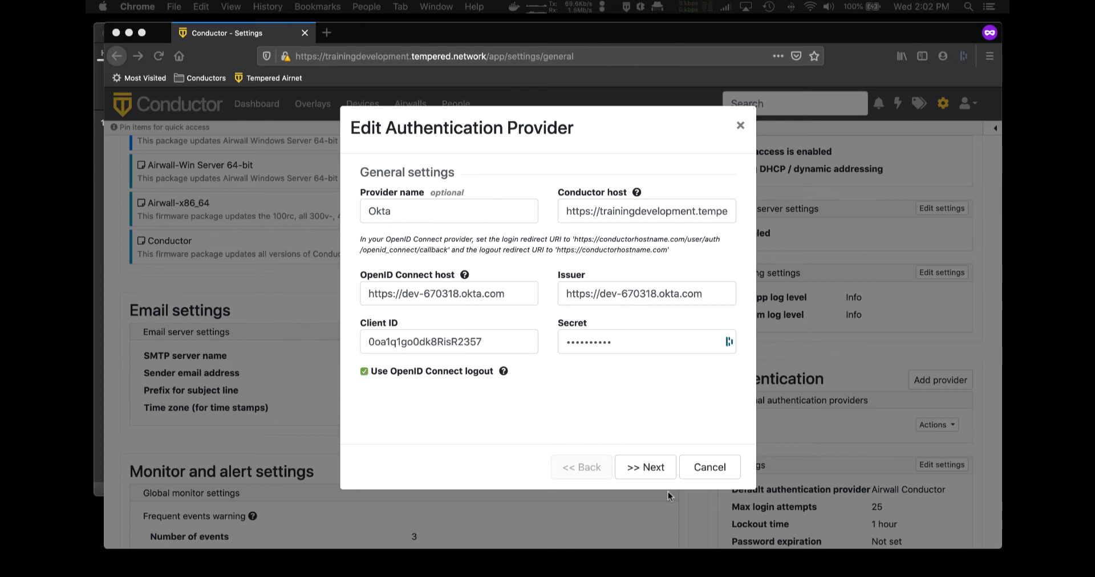
# Step: Advance to the group settings, trimming the remote-access groups field to cond_remote_users
pyautogui.click(645, 468)
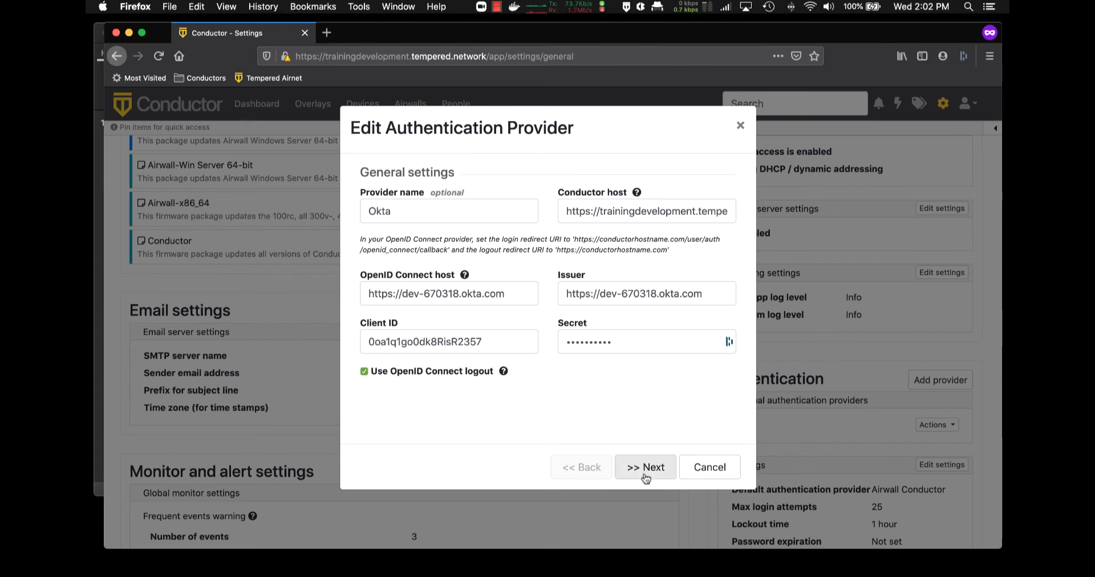
pyautogui.click(644, 475)
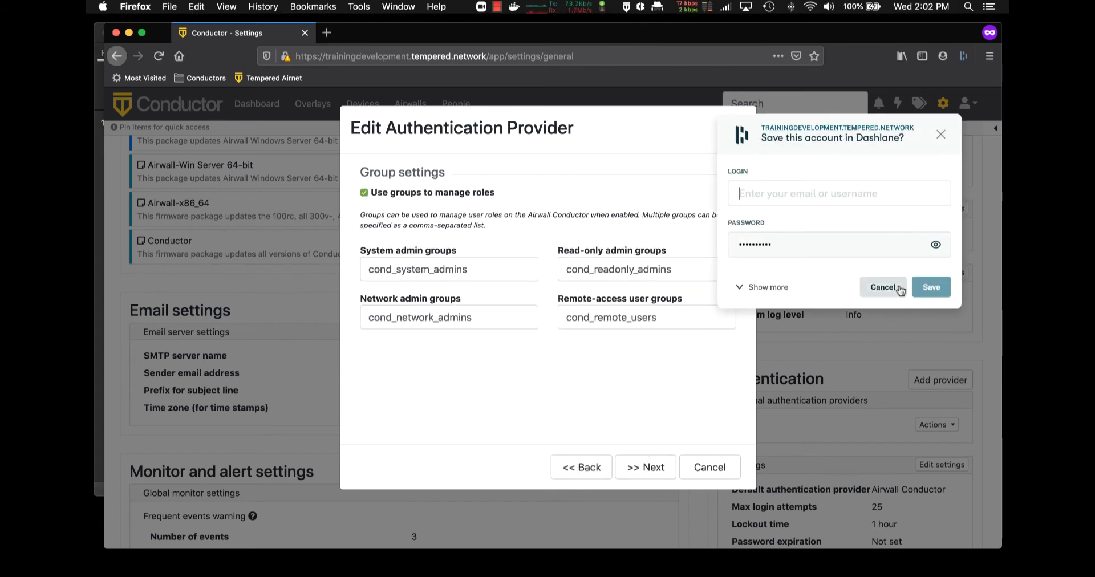
pyautogui.click(882, 287)
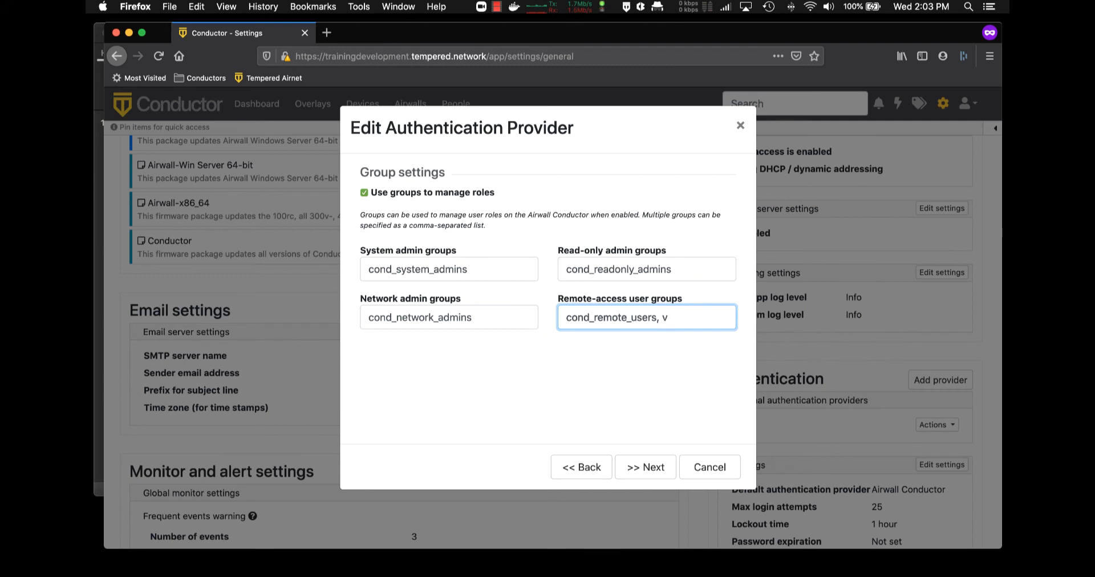
pyautogui.write('endor')
pyautogui.press('BackSpace')
pyautogui.press('BackSpace')
pyautogui.press('BackSpace')
pyautogui.press('BackSpace')
pyautogui.press('BackSpace')
pyautogui.press('BackSpace')
# Step: Step through to Group filters, close the Okta provider dialog without saving, and review Settings
pyautogui.click(648, 471)
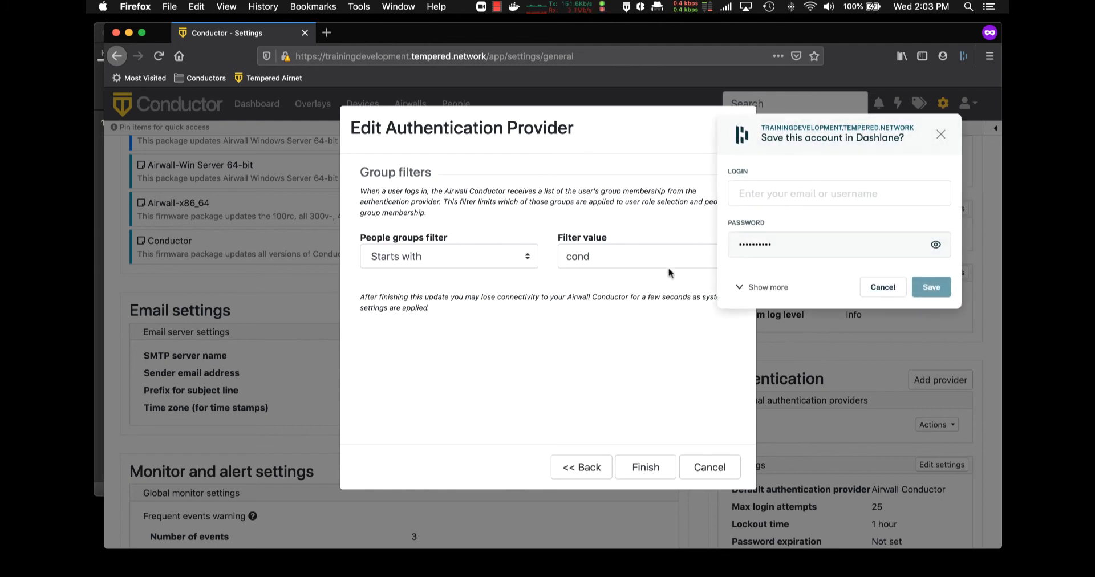
pyautogui.click(879, 285)
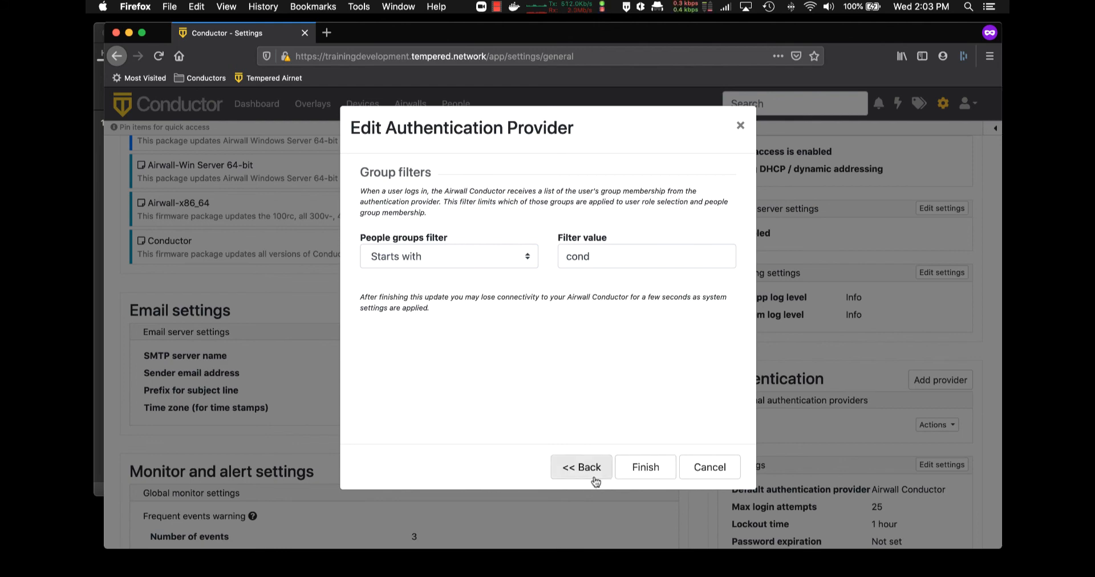
pyautogui.click(708, 471)
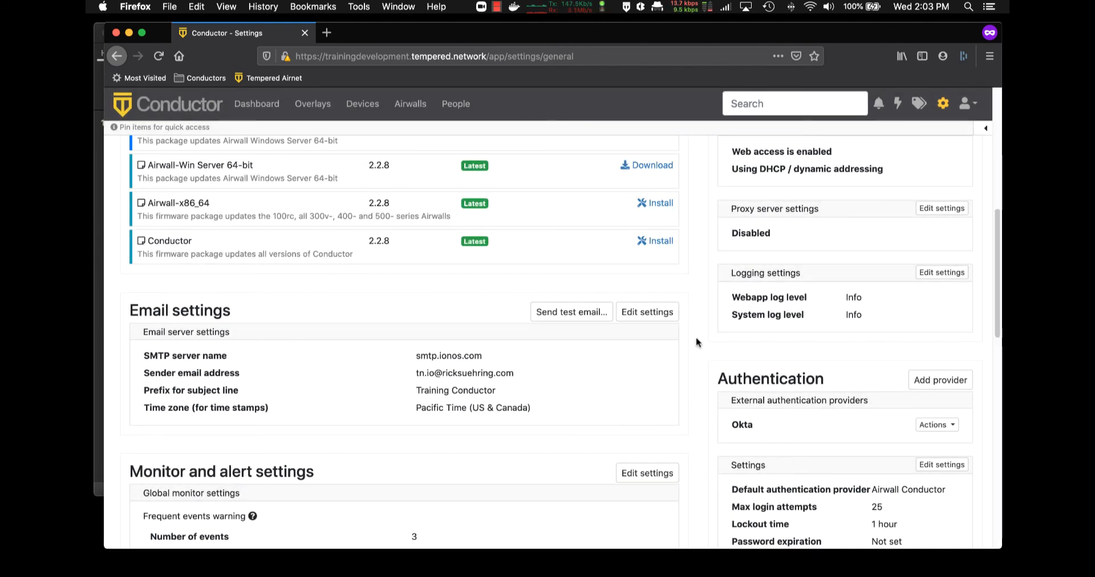
pyautogui.scroll(8, 695, 341)
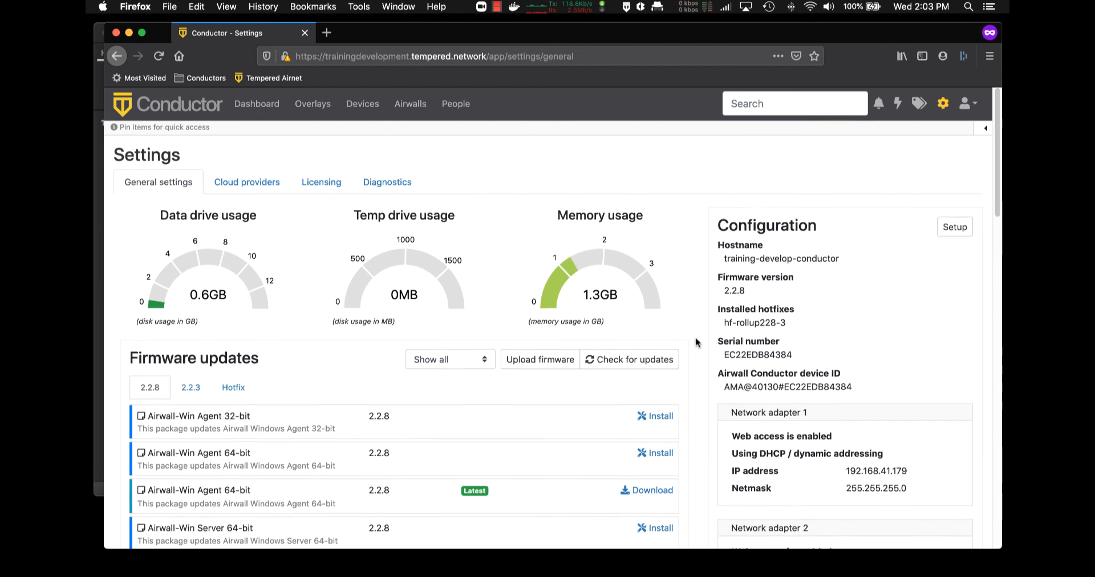
pyautogui.scroll(-5, 696, 340)
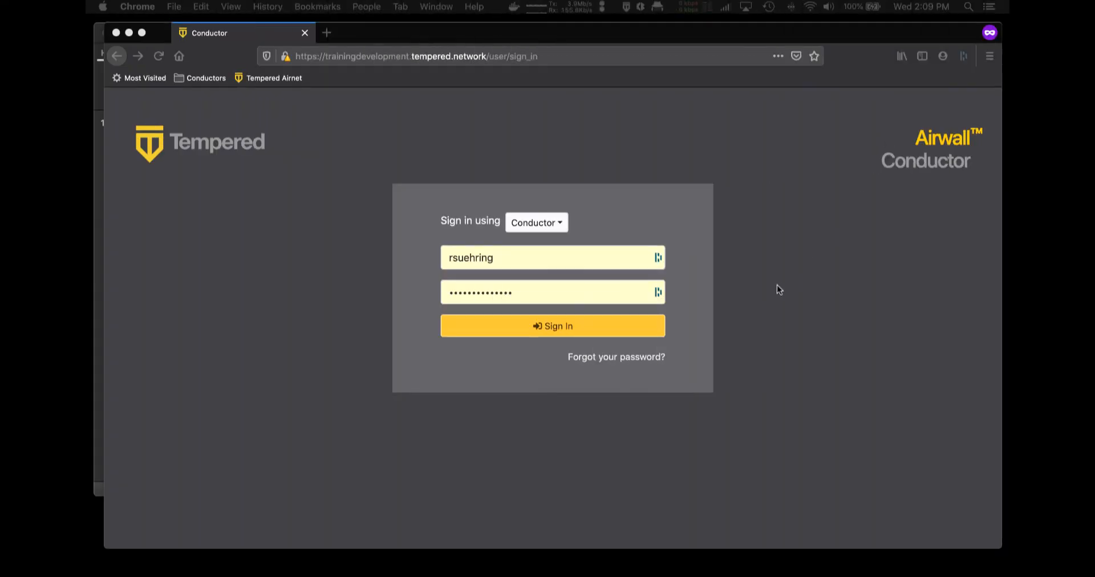
# Step: Choose Okta in the 'Sign in using' dropdown on the Conductor sign-in page
pyautogui.click(651, 196)
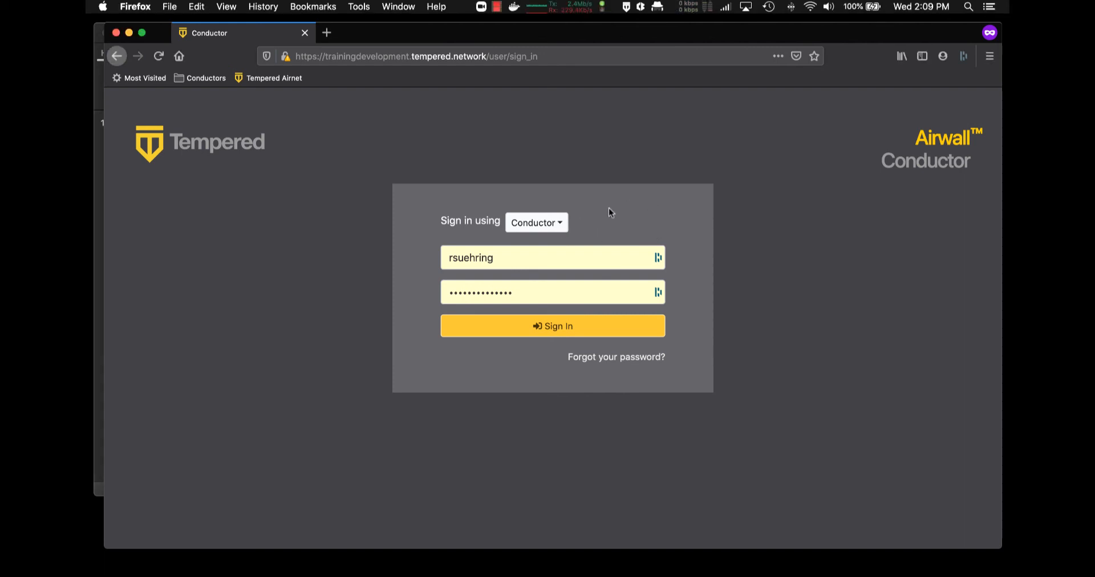
pyautogui.click(557, 225)
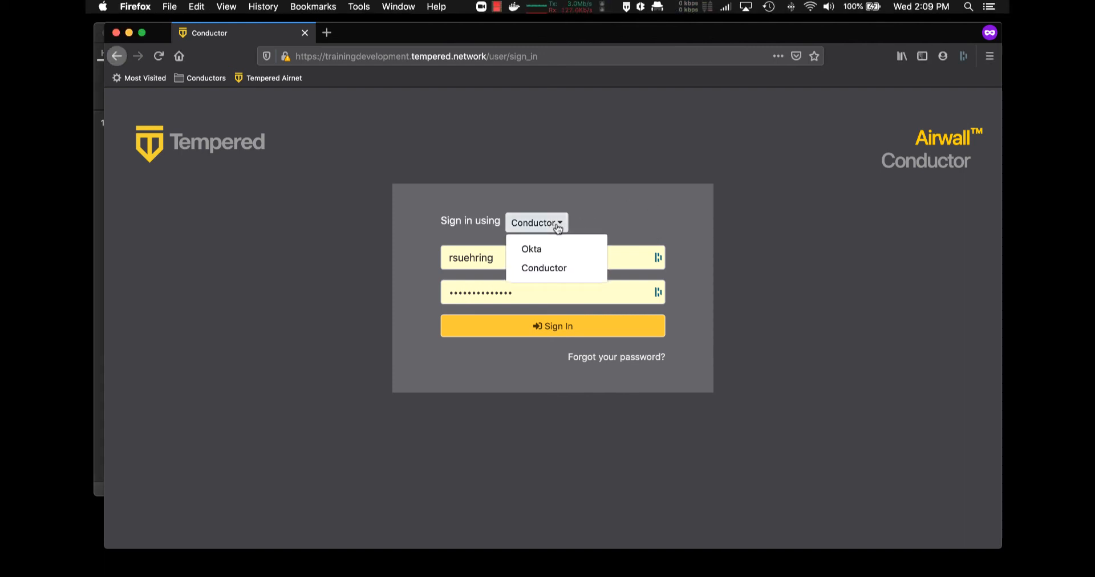
pyautogui.click(541, 254)
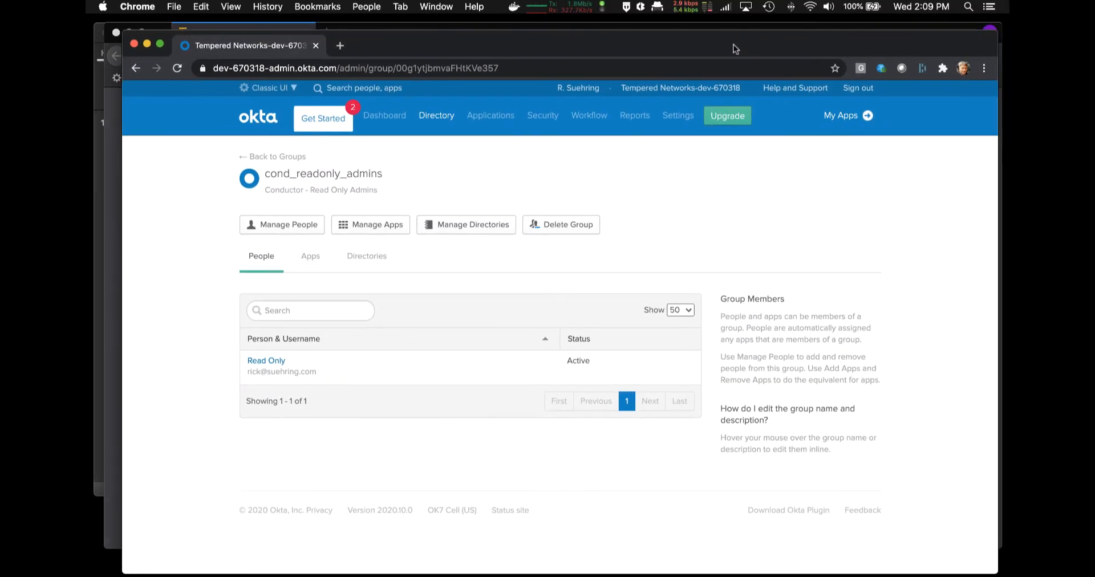
# Step: Open the cond_readonly_admins group under Directory > Groups, then return to the Conductor sign-in window
pyautogui.moveTo(436, 116)
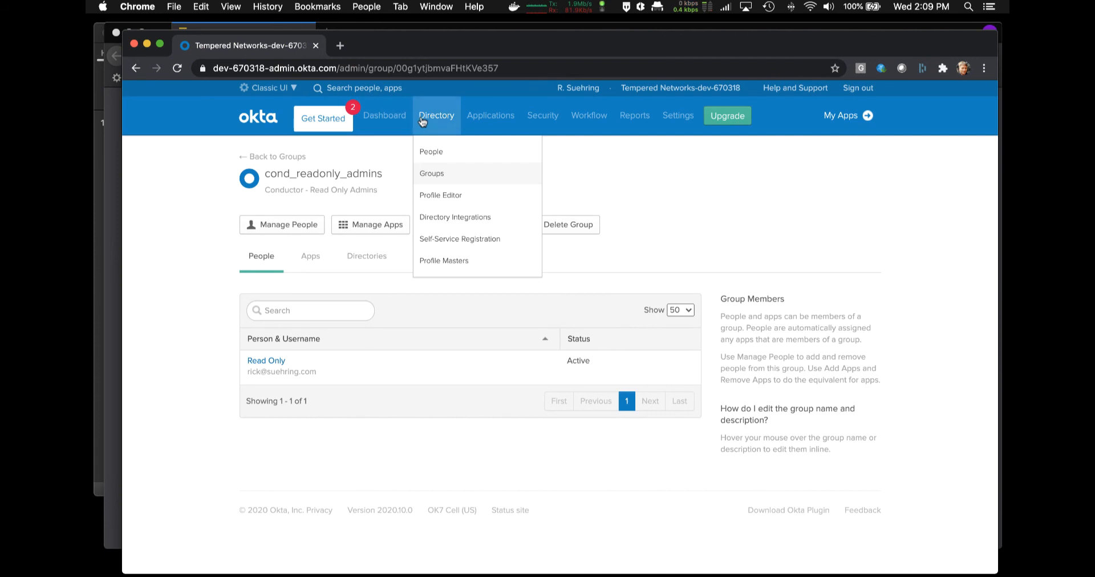
pyautogui.click(440, 173)
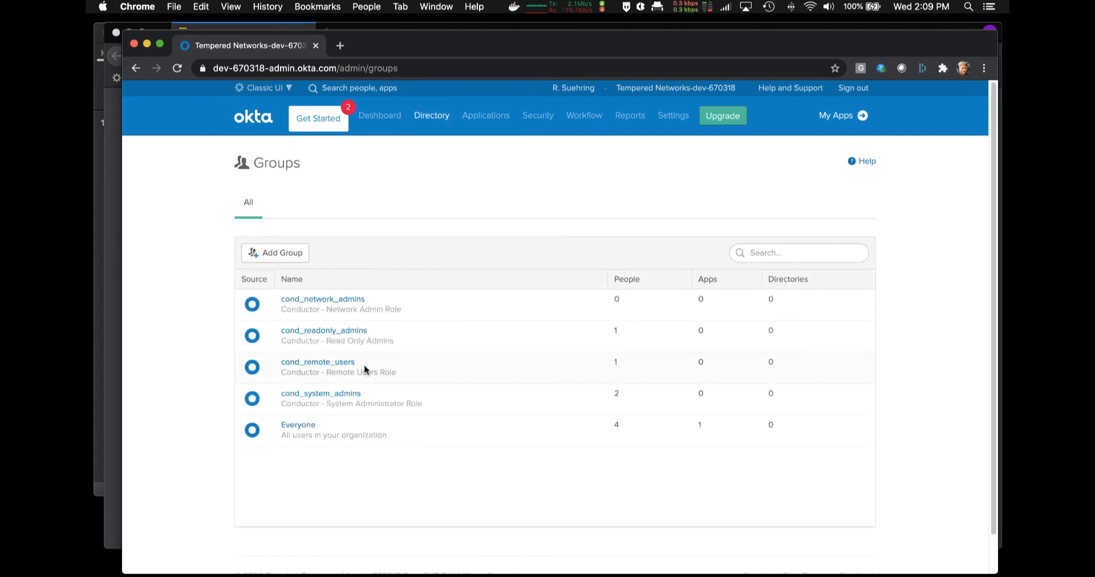
pyautogui.click(350, 332)
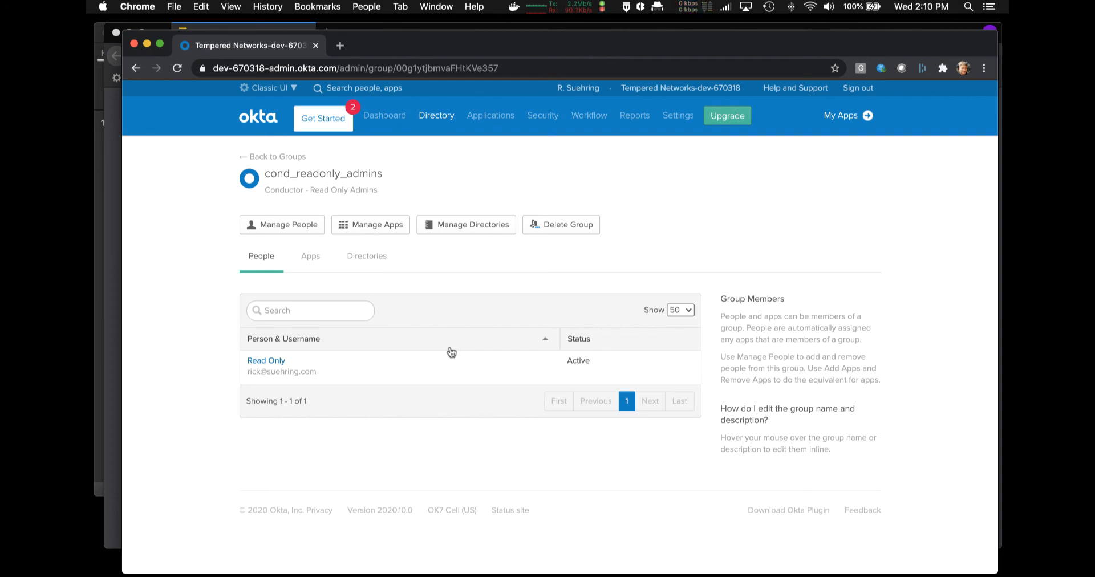
pyautogui.moveTo(382, 38); pyautogui.dragTo(1094, 28)
pyautogui.click(617, 317)
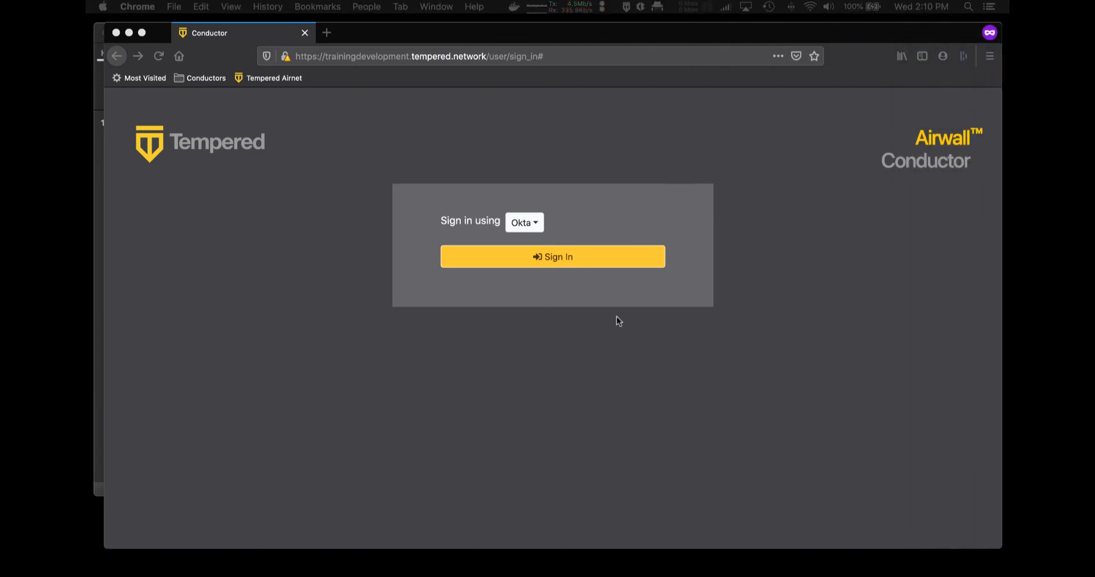
# Step: Sign in through Okta with the Read Only user's e-mail, password and Okta Verify code
pyautogui.click(561, 255)
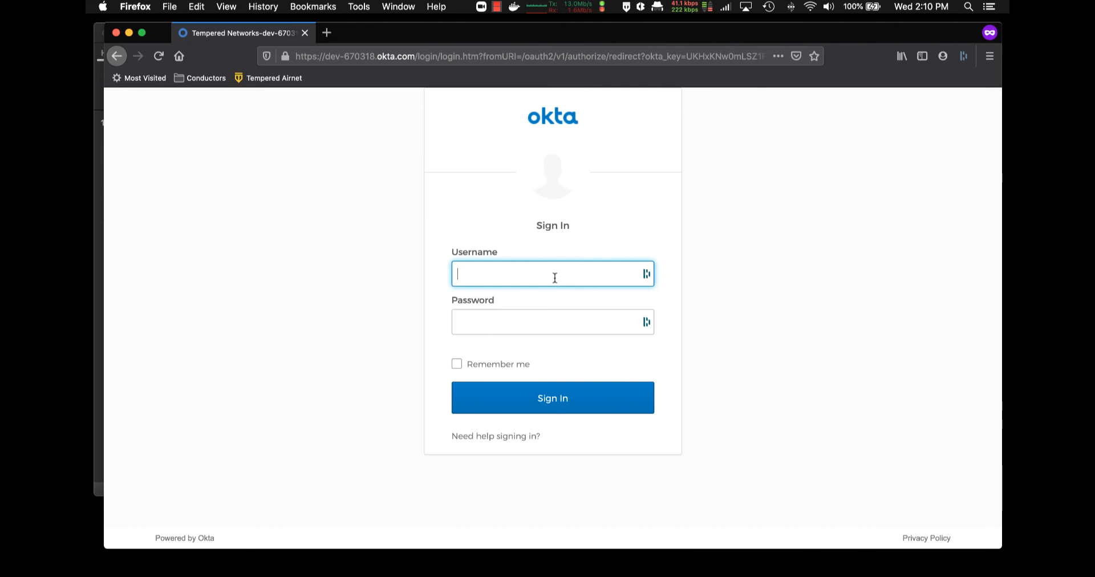
pyautogui.press('Tab')
pyautogui.write('•')
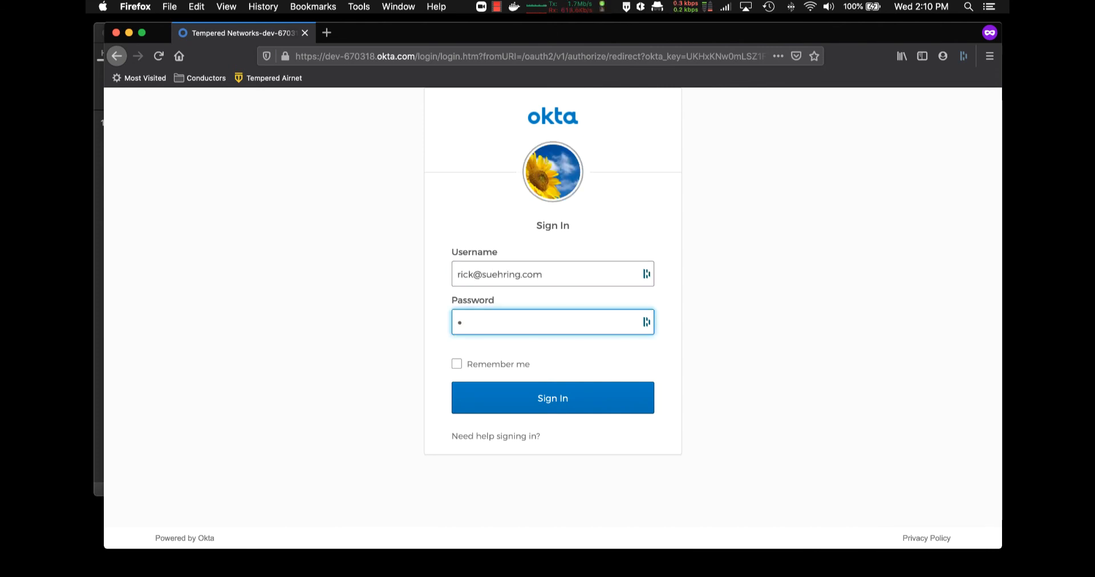
pyautogui.write('•••••••••')
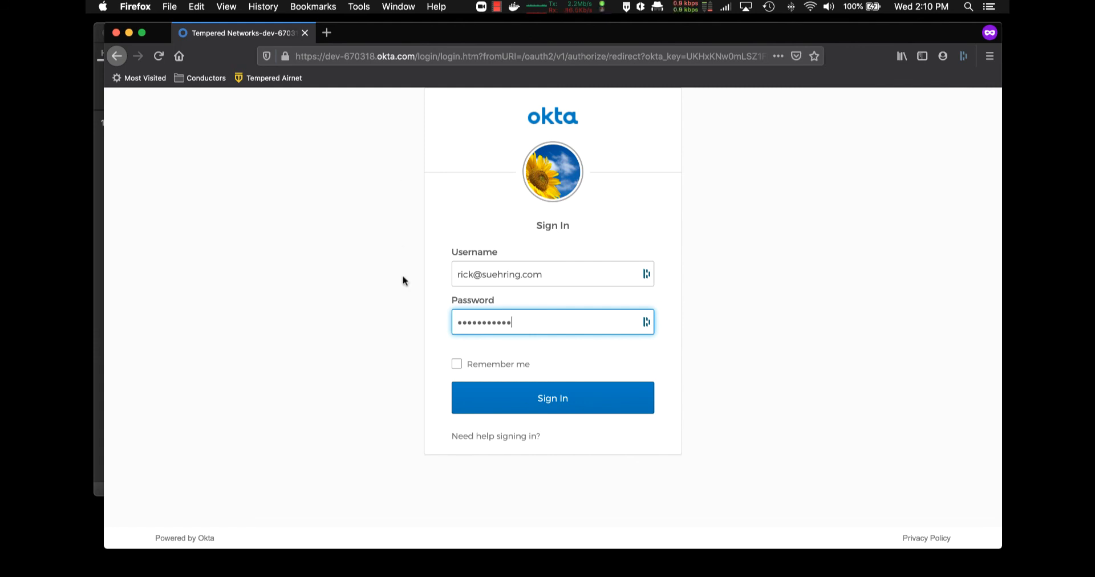
pyautogui.click(562, 398)
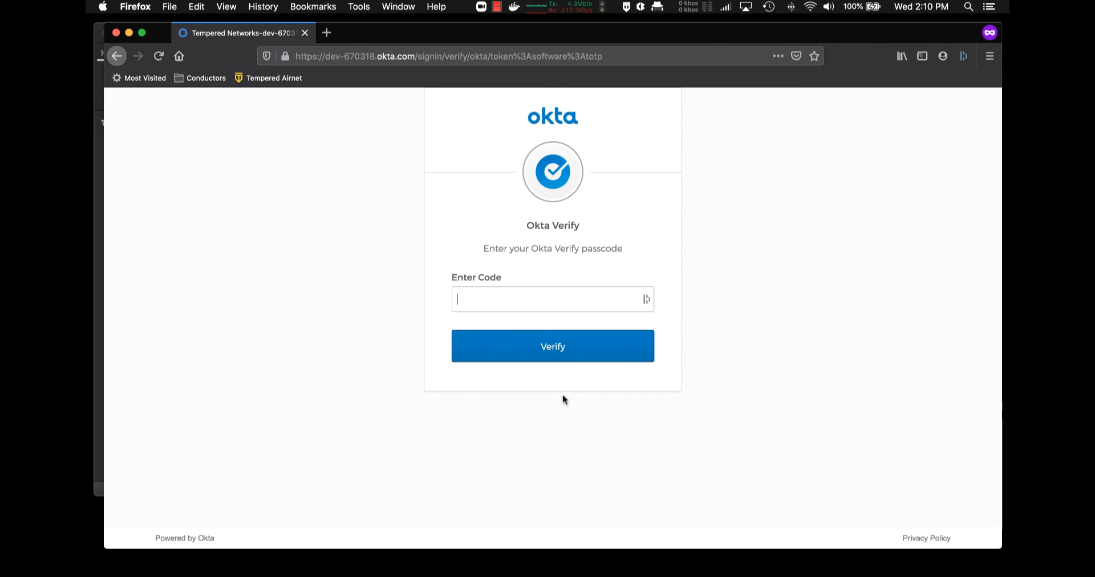
pyautogui.click(553, 348)
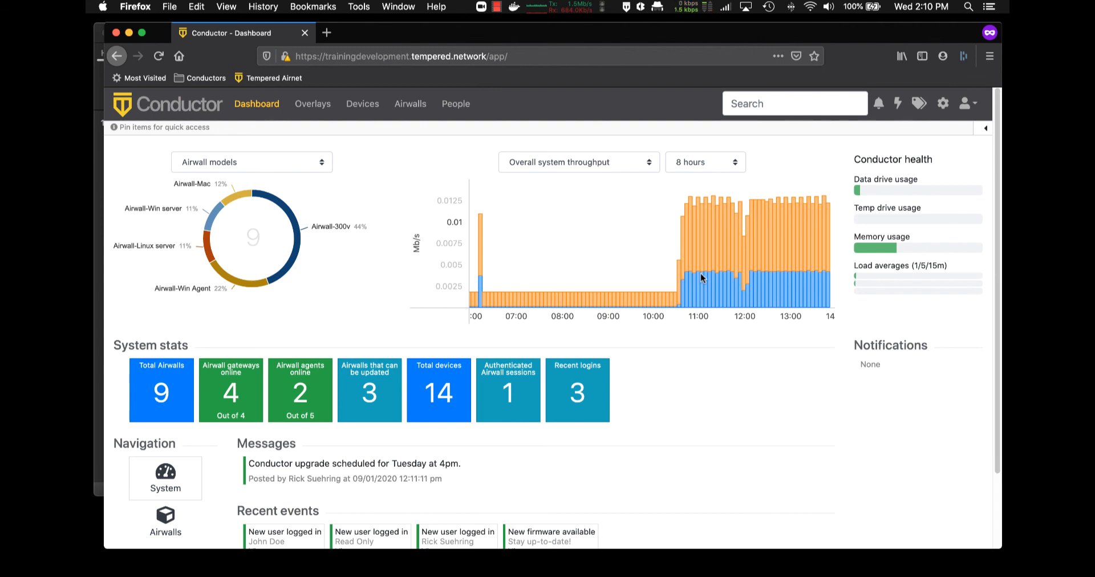
# Step: Check the signed-in account and view the People list
pyautogui.click(965, 104)
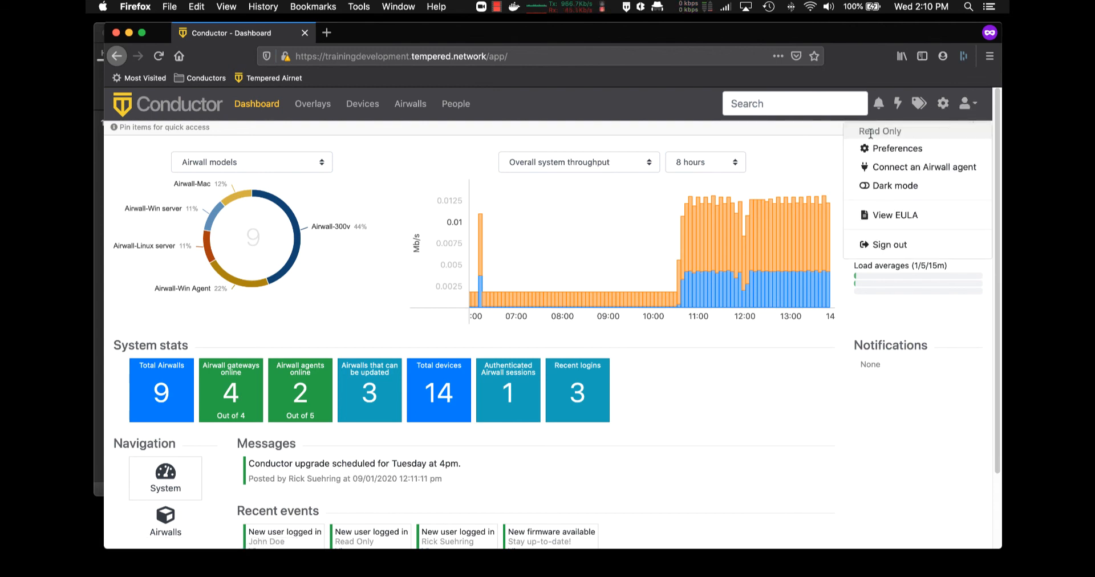
pyautogui.click(463, 105)
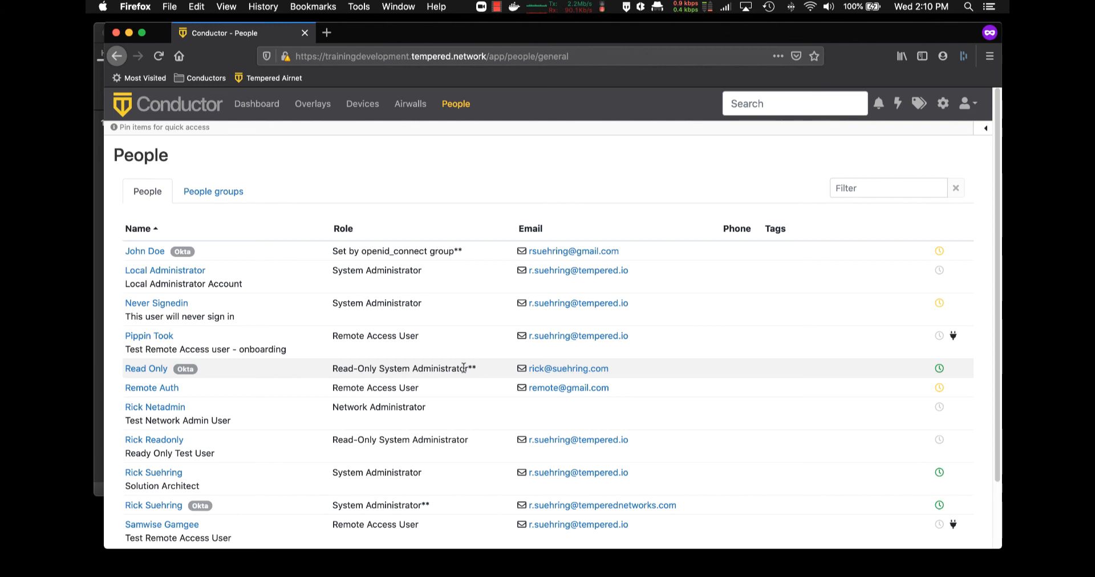
pyautogui.click(258, 105)
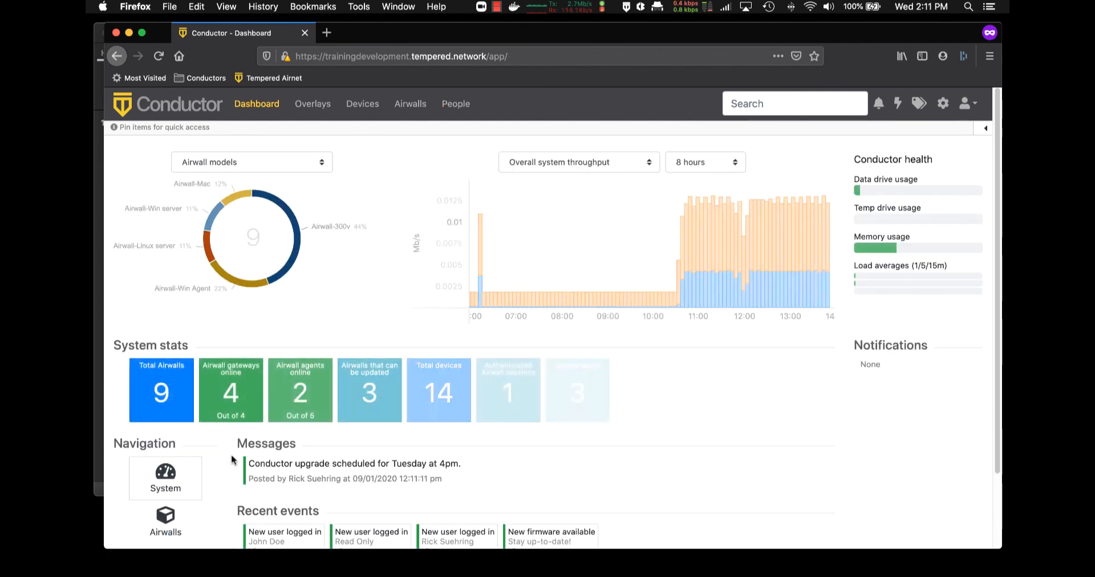
# Step: Browse Airwall-1's ports and the Cloud-to-Cloud overlay, then open the account options
pyautogui.click(230, 399)
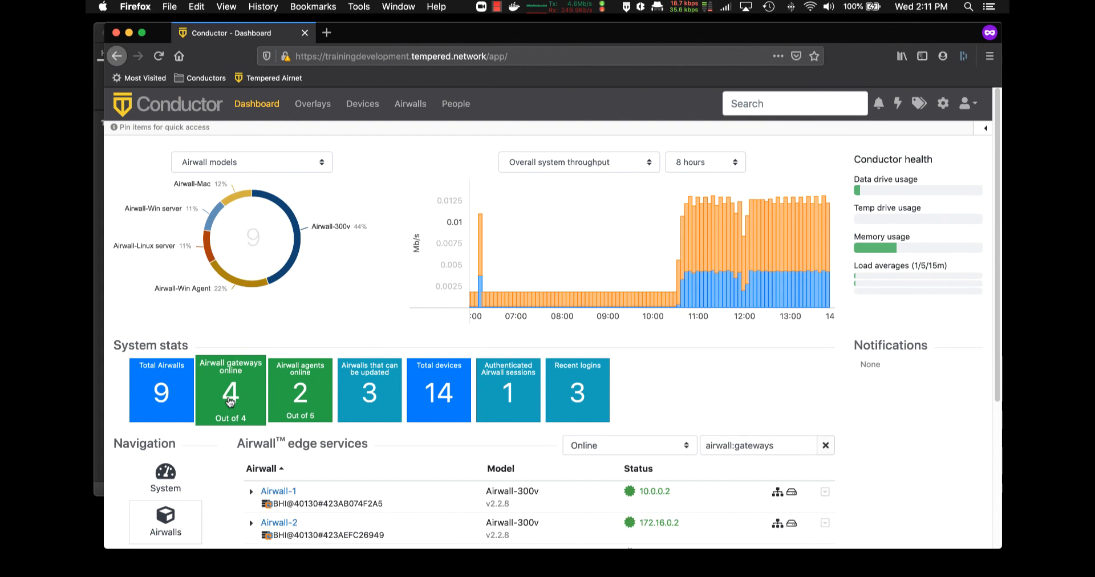
pyautogui.click(288, 493)
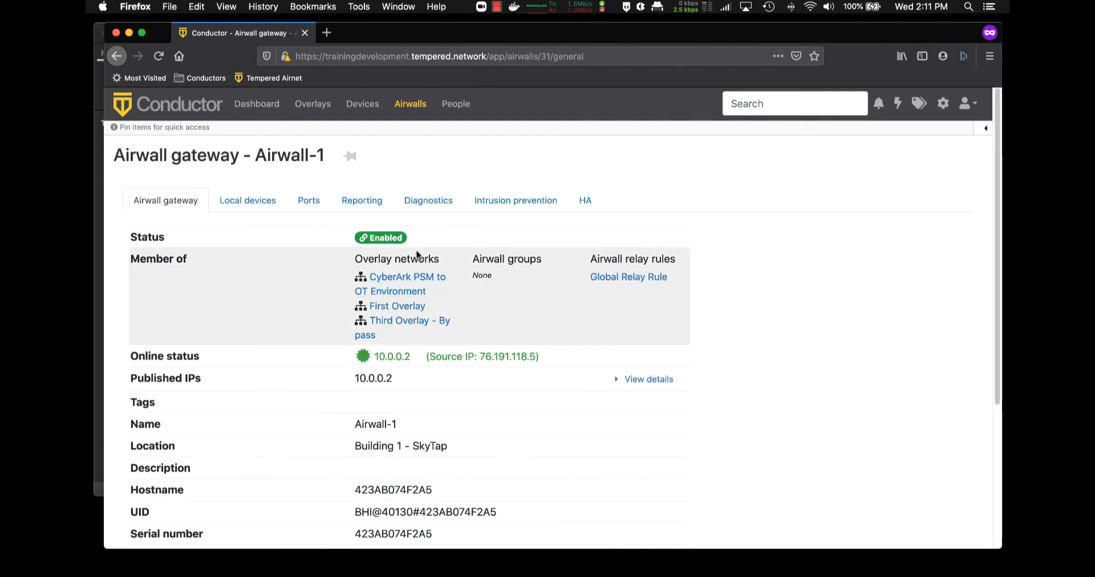
pyautogui.click(312, 200)
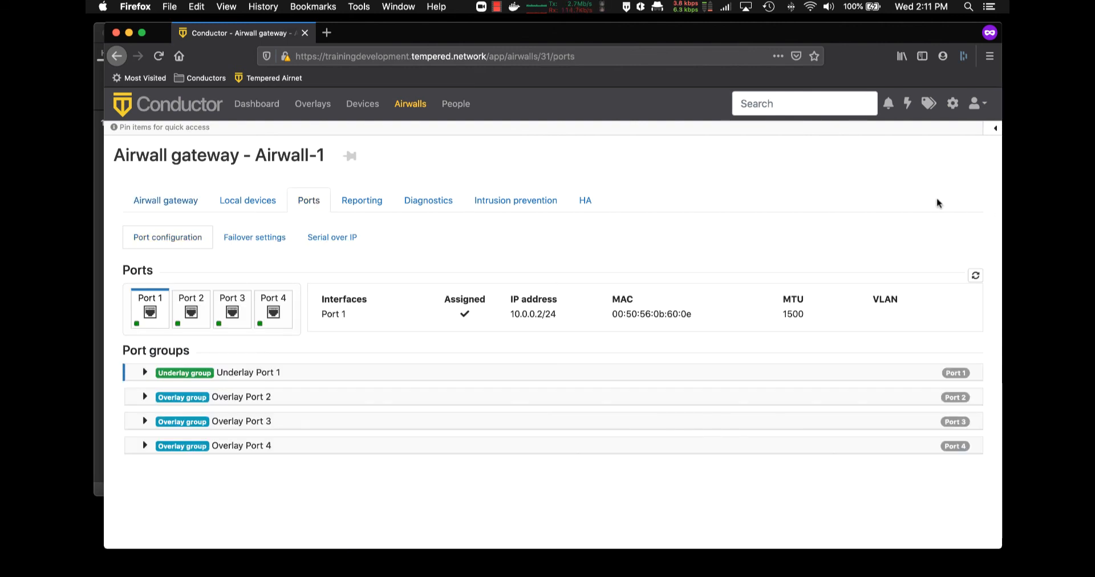
pyautogui.click(313, 103)
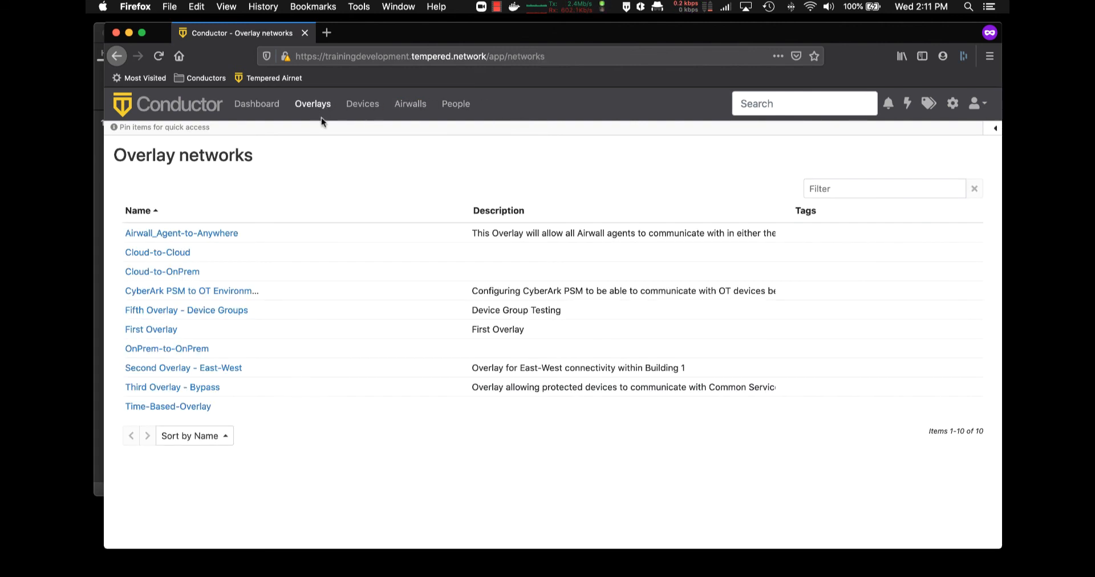
pyautogui.click(173, 252)
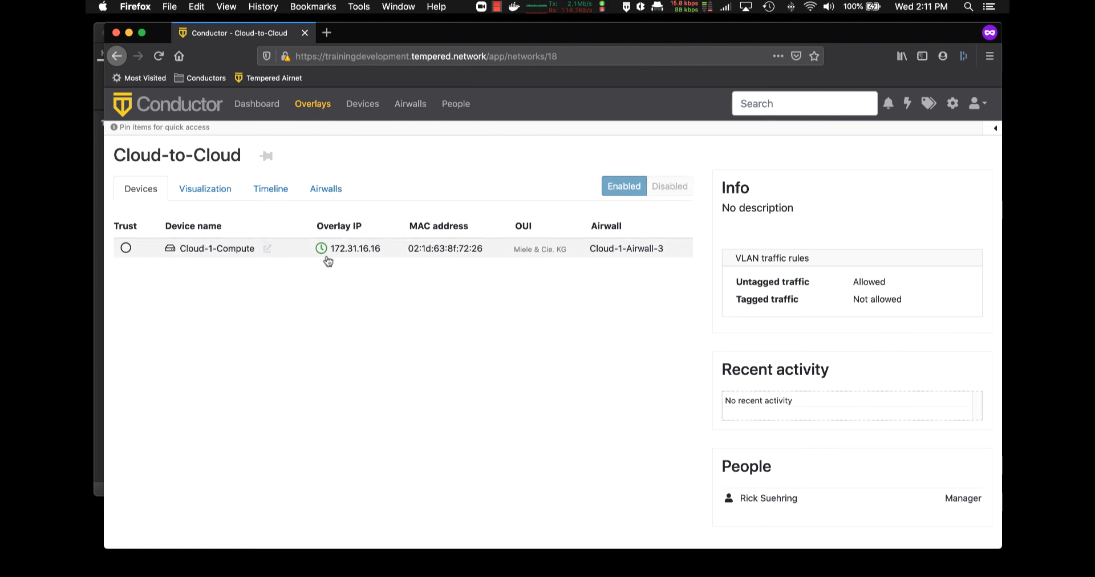
pyautogui.click(981, 108)
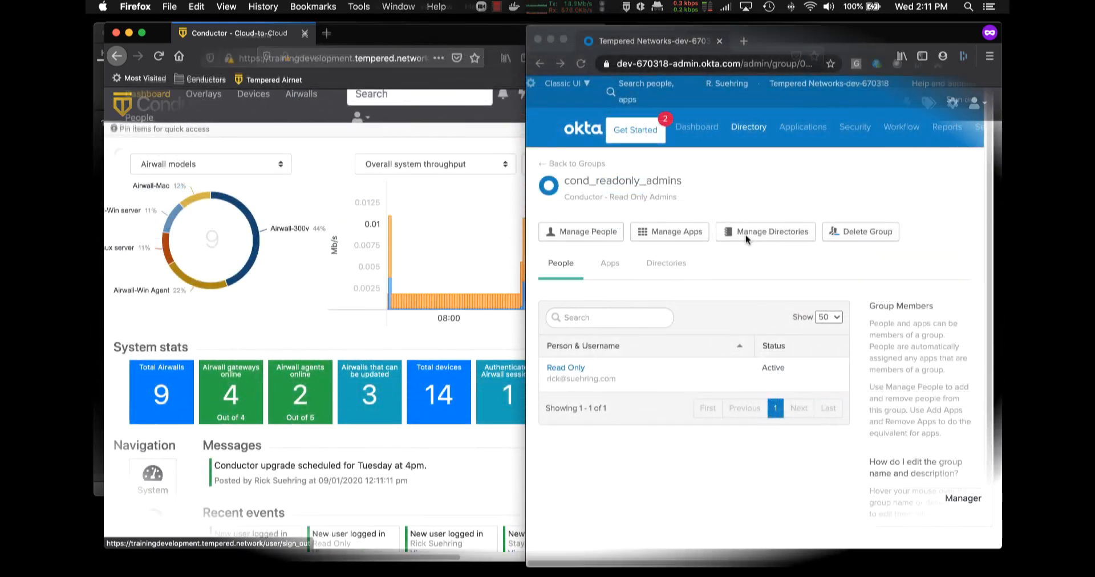